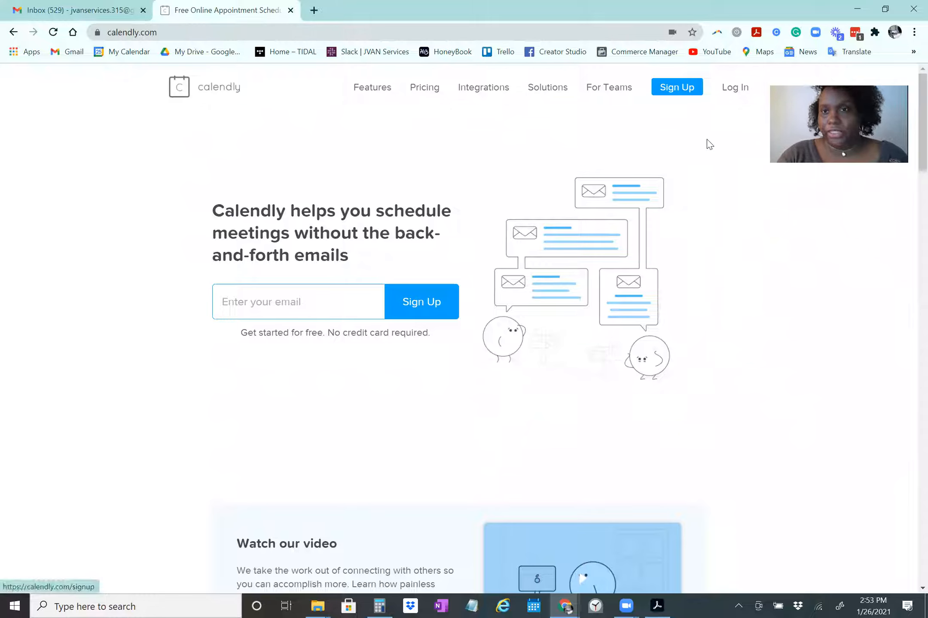
- Start a free Calendly sign-up and submit the business e-mail address
click(687, 91)
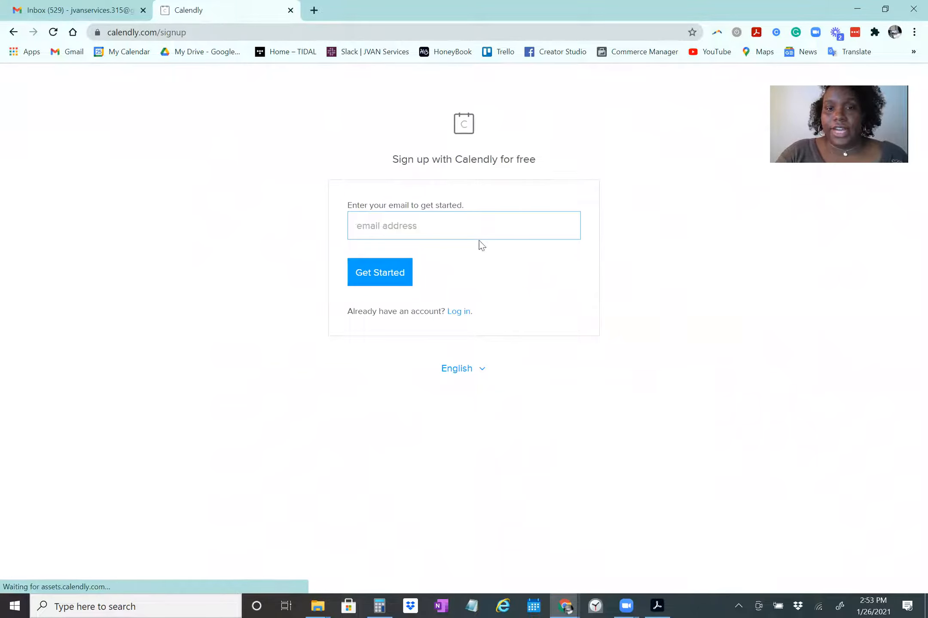
click(489, 232)
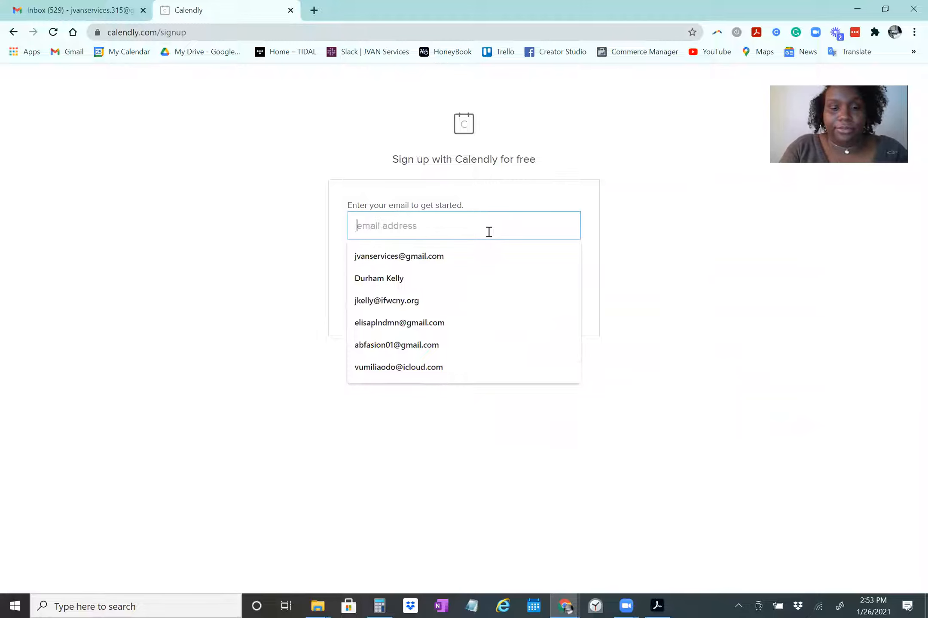
text(jvanser)
key(Down)
key(Down)
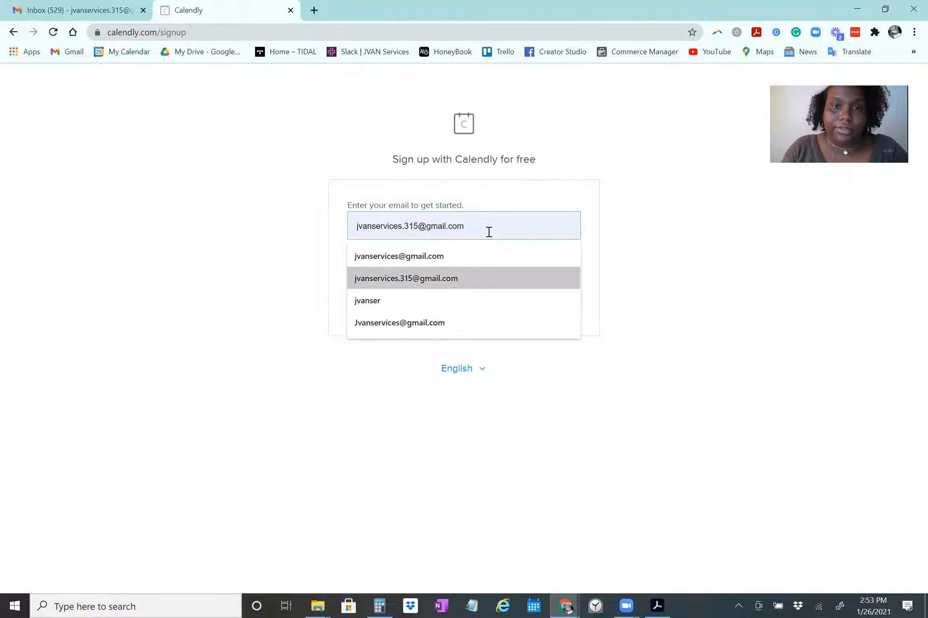
key(Return)
click(409, 271)
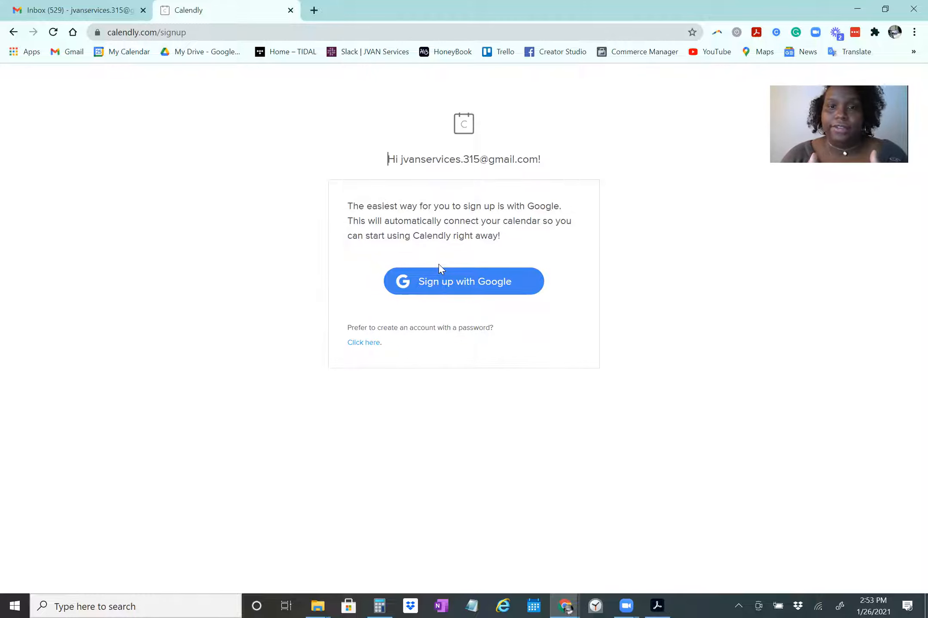
- Sign up with the admin Google account and allow Calendly to access its calendars
click(466, 280)
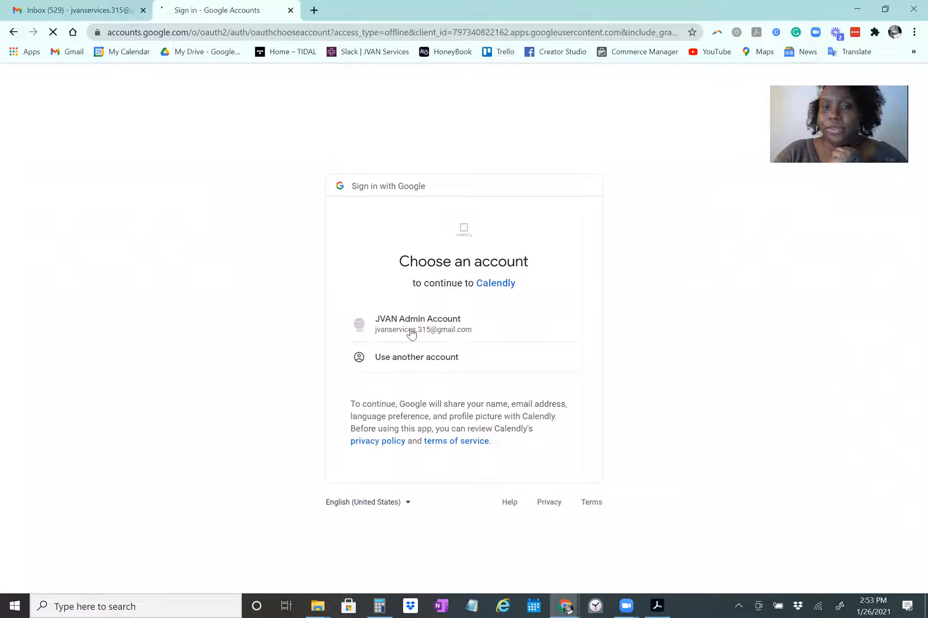
click(434, 337)
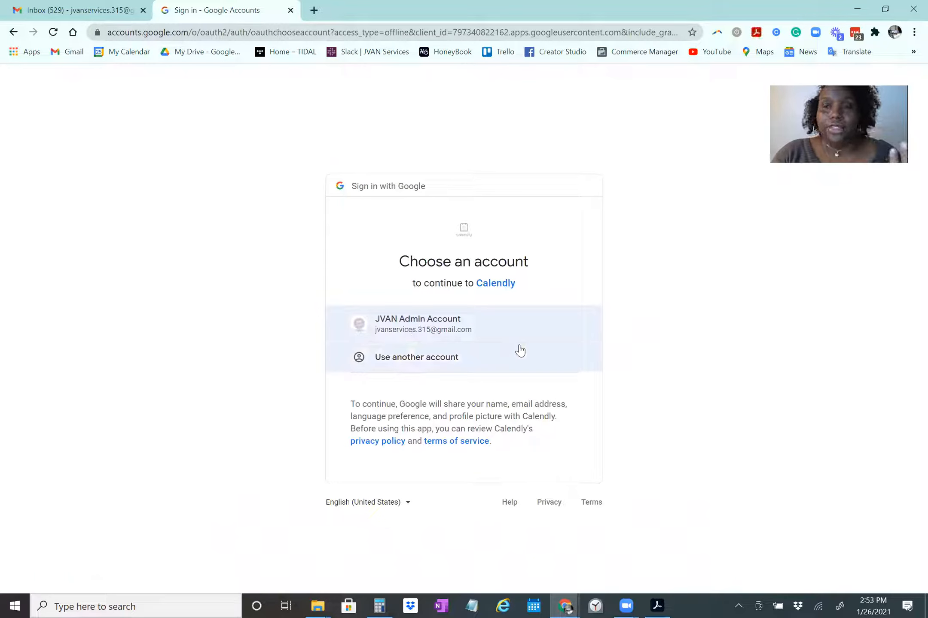
click(483, 331)
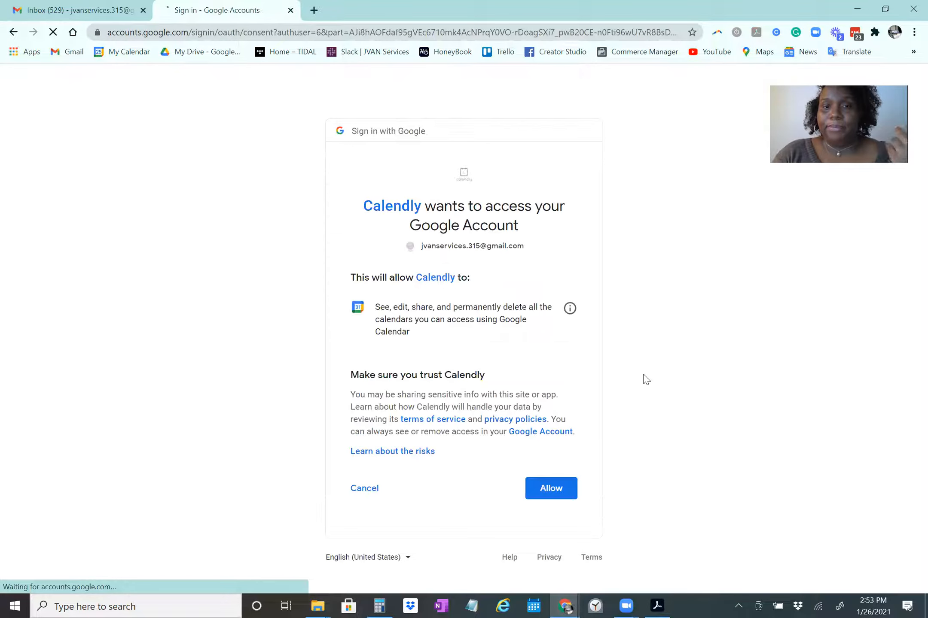
click(555, 487)
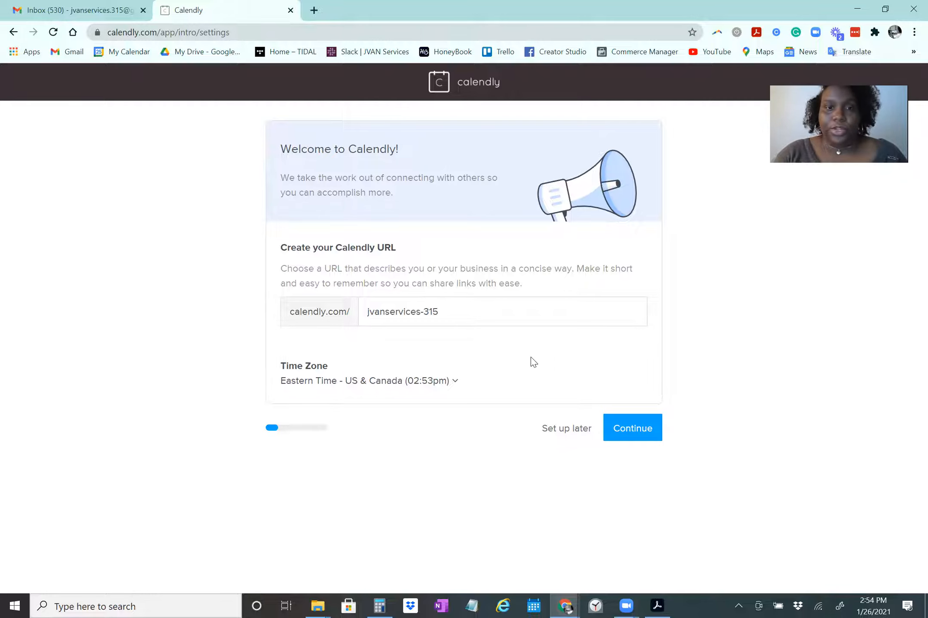
- Set the Calendly URL to jvanservices1 and accept the suggested Google Calendar settings
drag(466, 313, 345, 322)
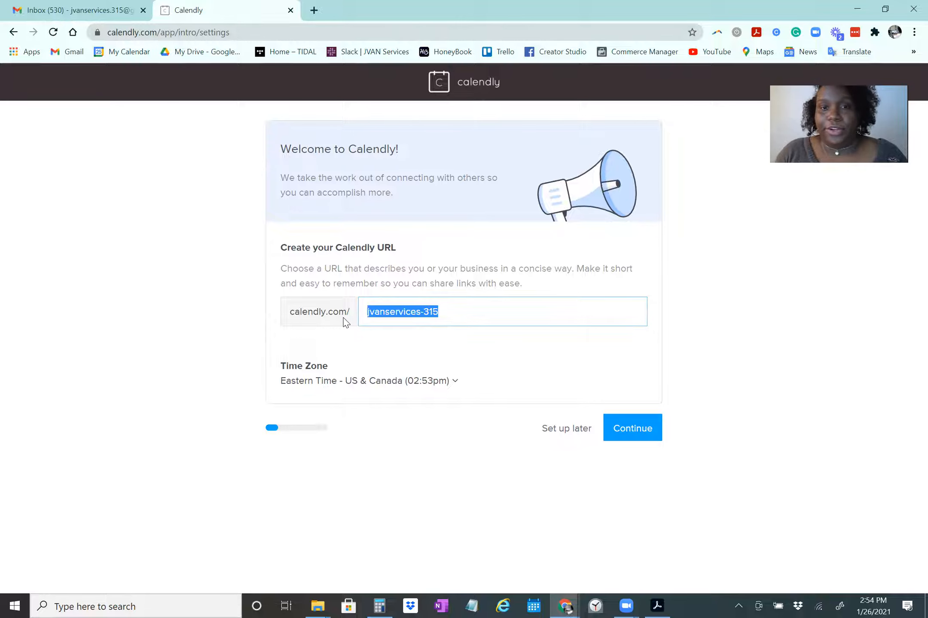
text(jvanservices1)
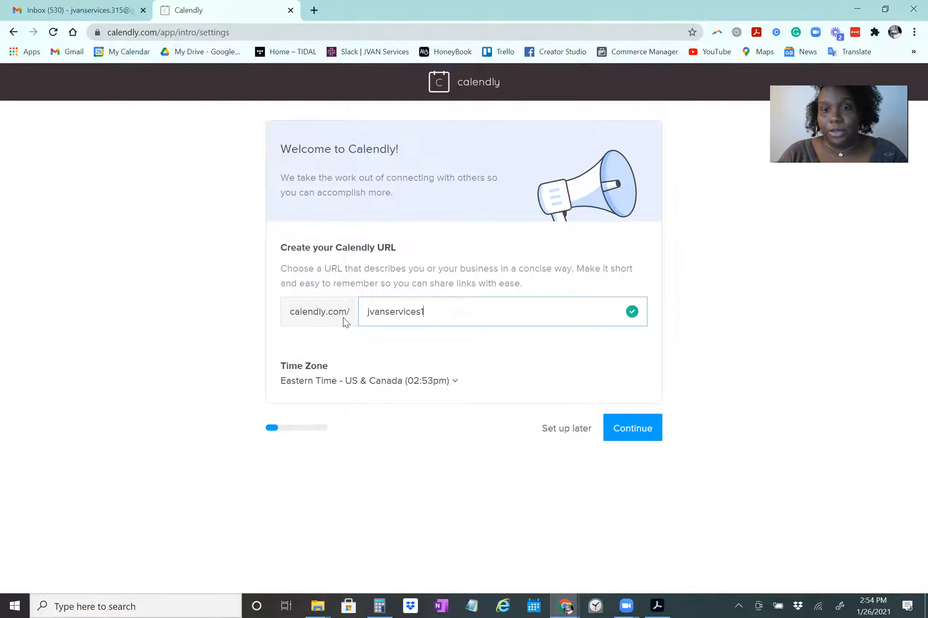
click(641, 429)
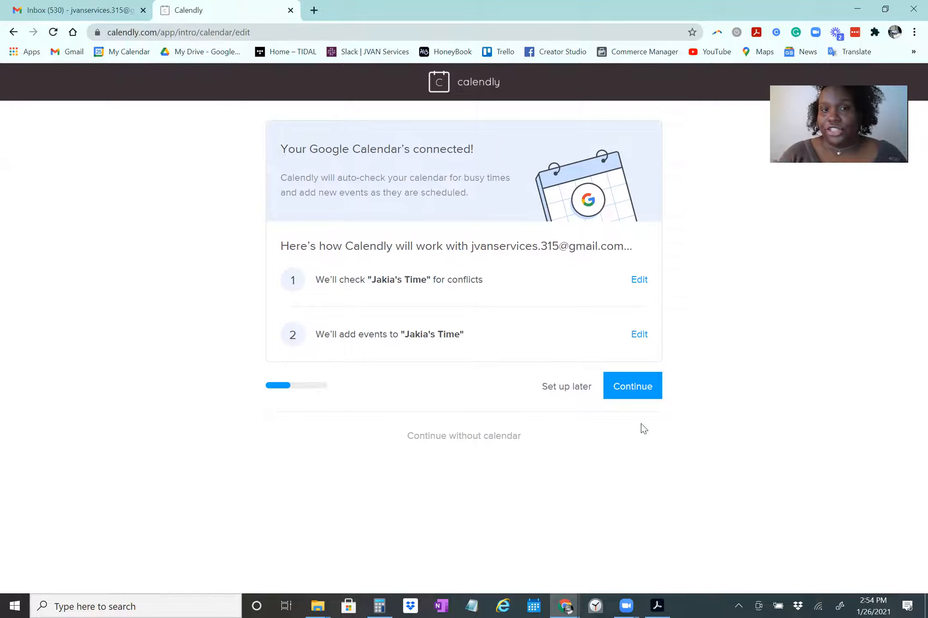
click(639, 395)
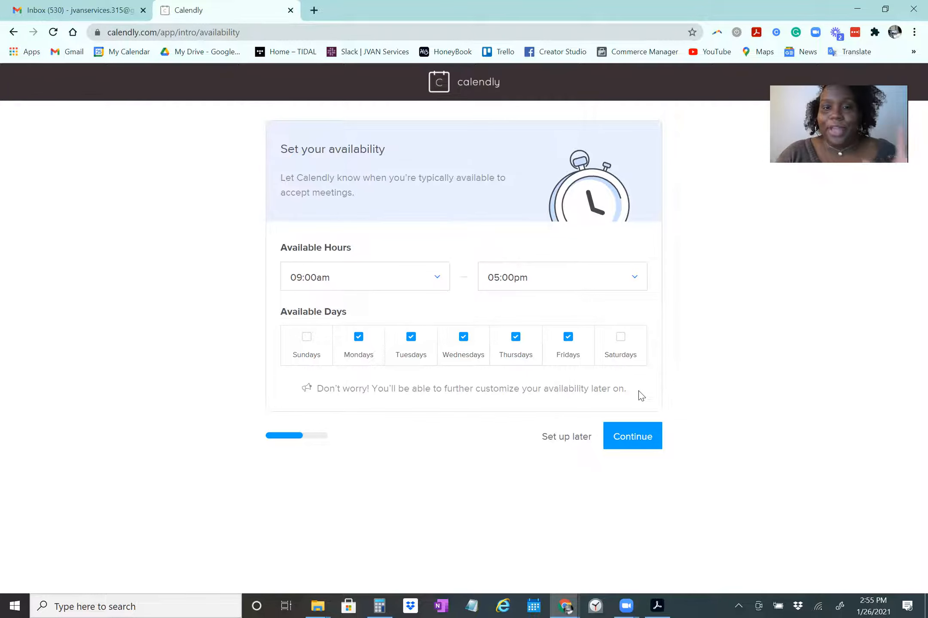
- Postpone the availability setup and finish onboarding with Leader + Entrepreneur as the day-to-day role
click(581, 438)
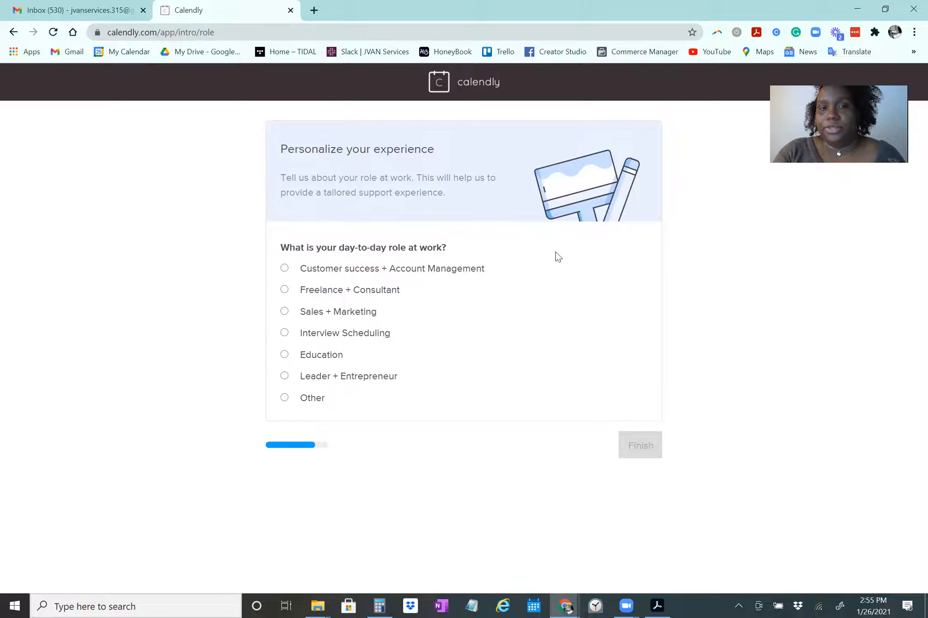
click(285, 290)
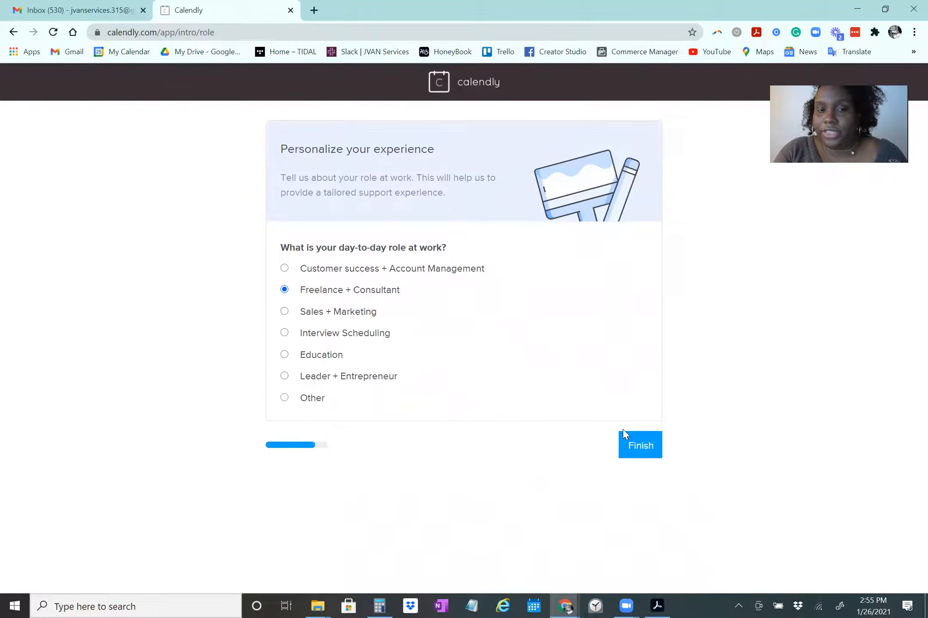
click(286, 380)
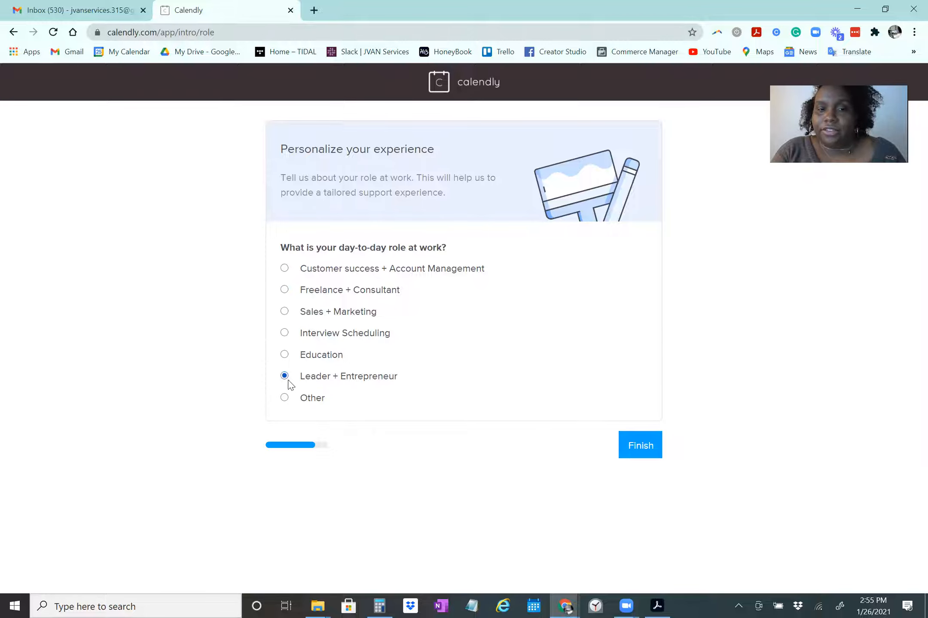
click(287, 401)
click(286, 378)
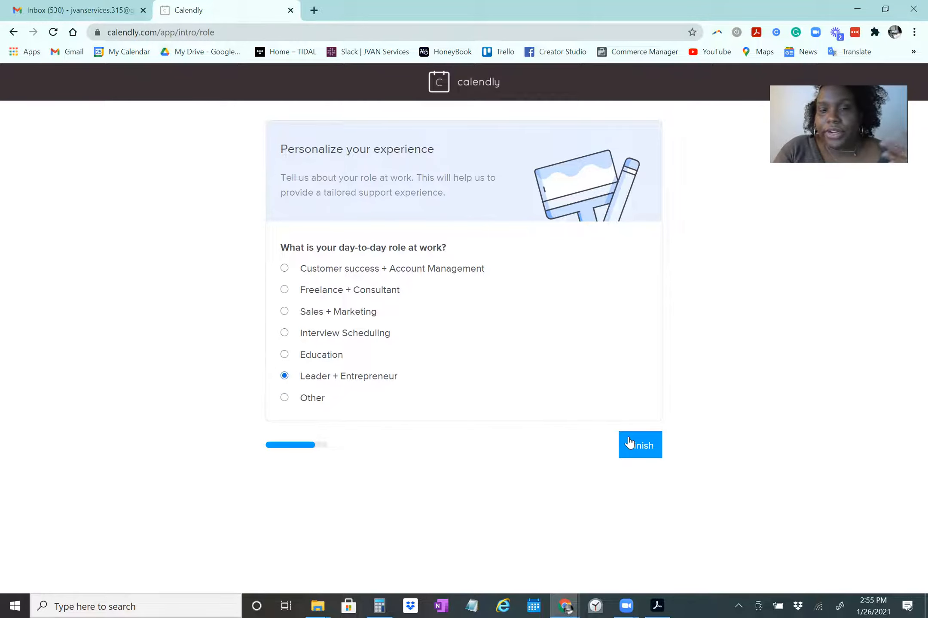
click(625, 437)
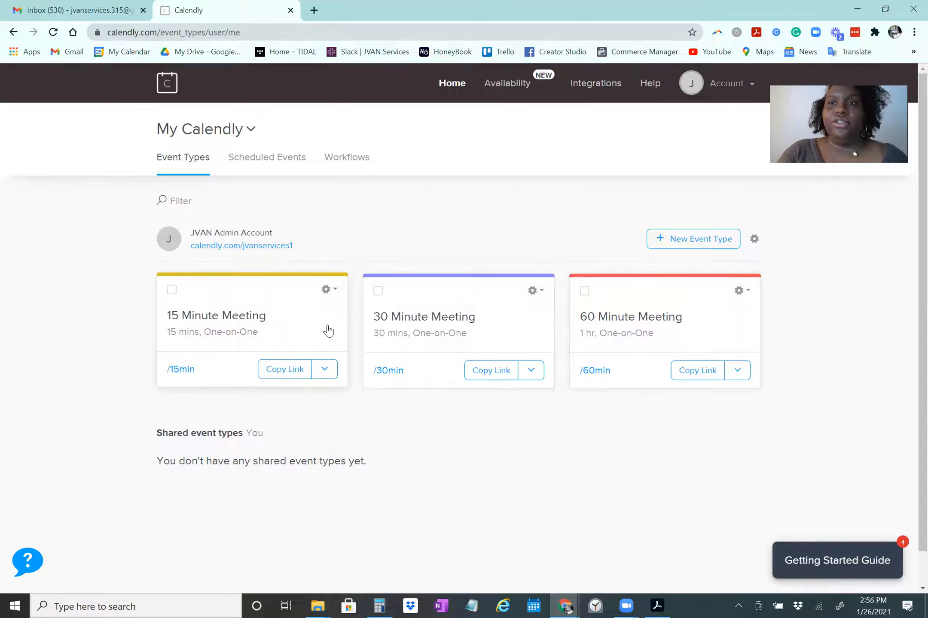
- Rename the 15 Minute Meeting event type to Discovery Call, save it and return to the event types
click(236, 320)
click(294, 232)
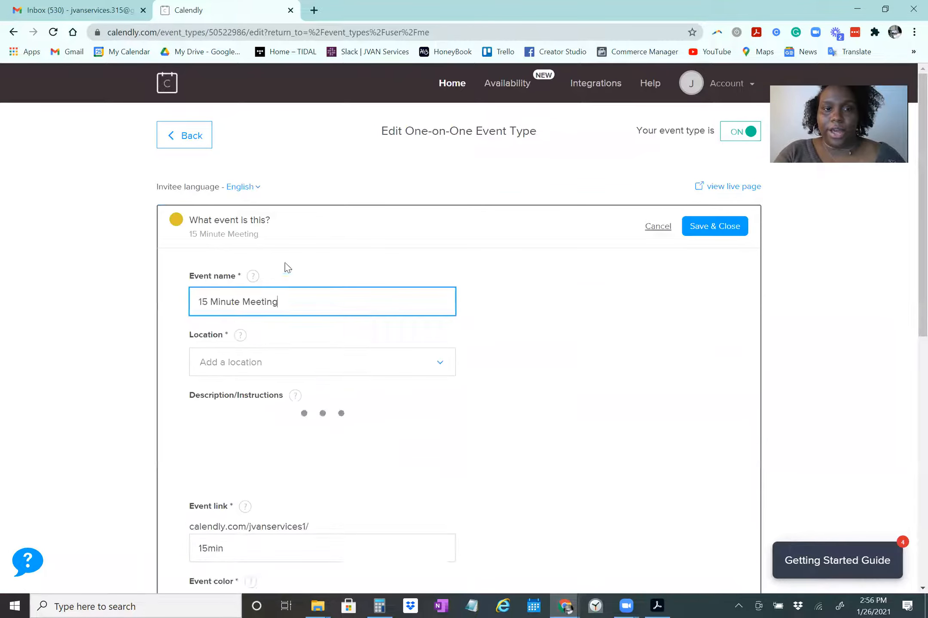
drag(293, 294, 158, 295)
text(D)
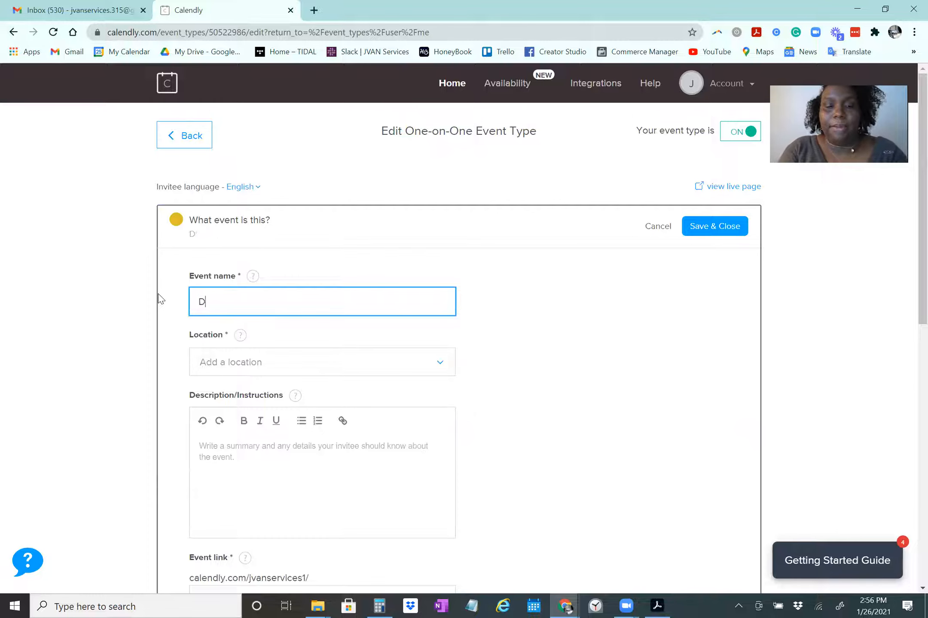
text(iscovery Call)
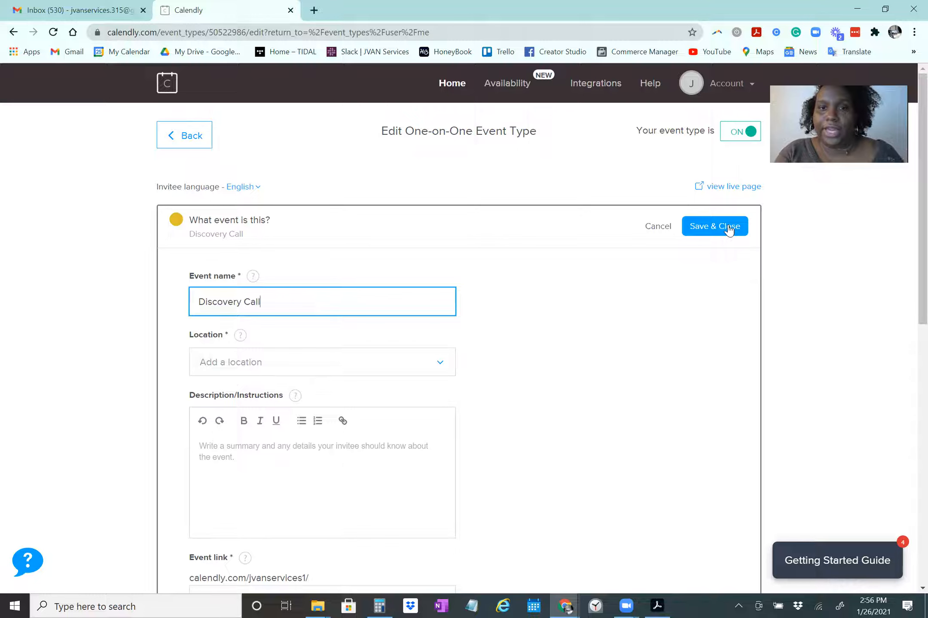
click(729, 231)
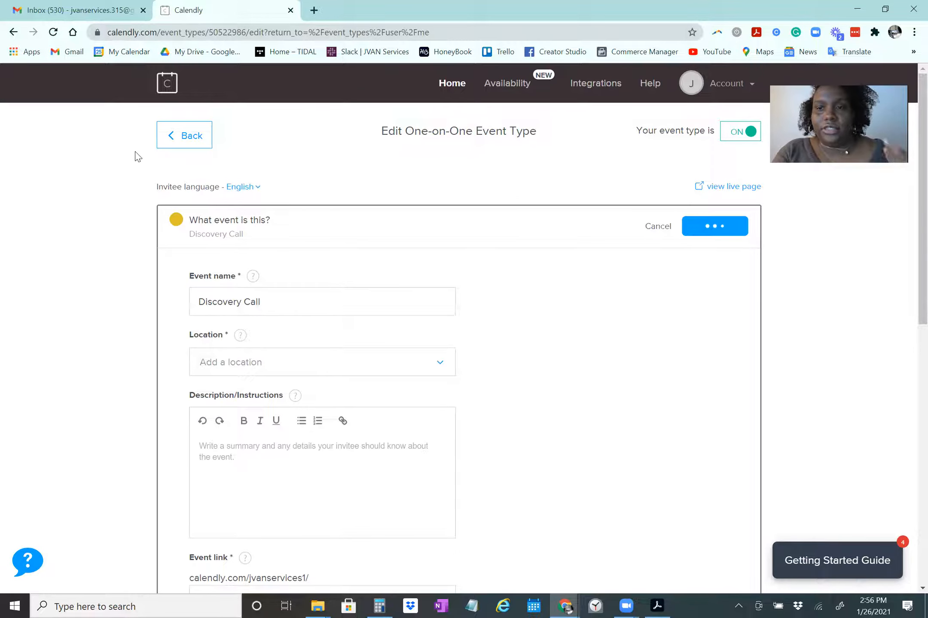
click(182, 145)
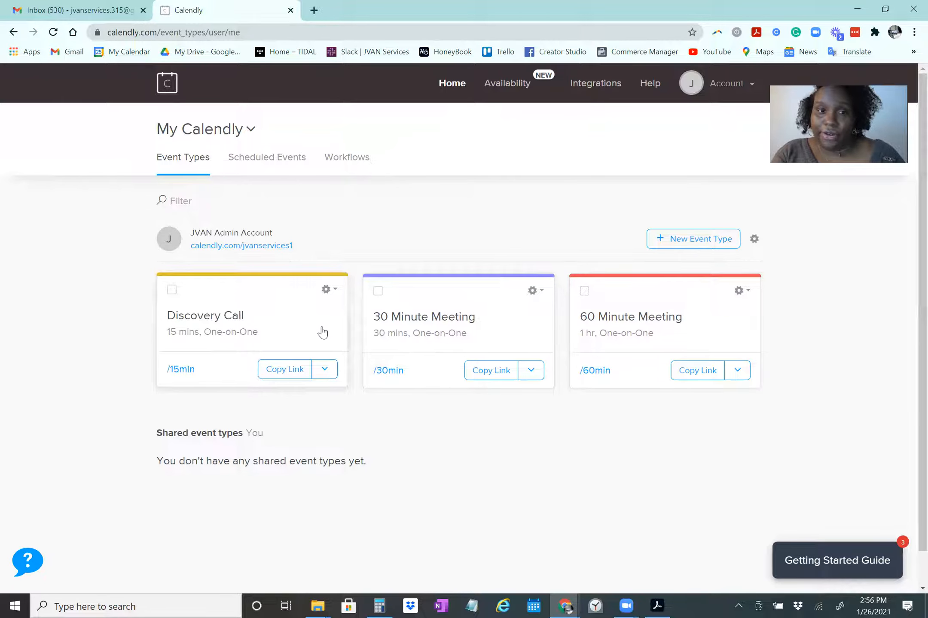
- Open the Discovery Call event type's name and location details for editing
click(296, 317)
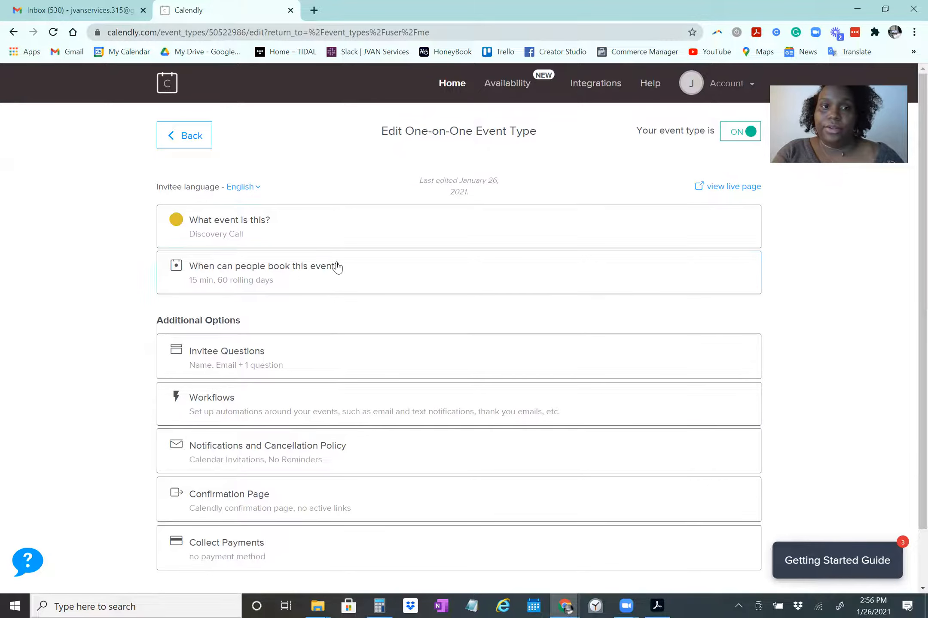
click(355, 225)
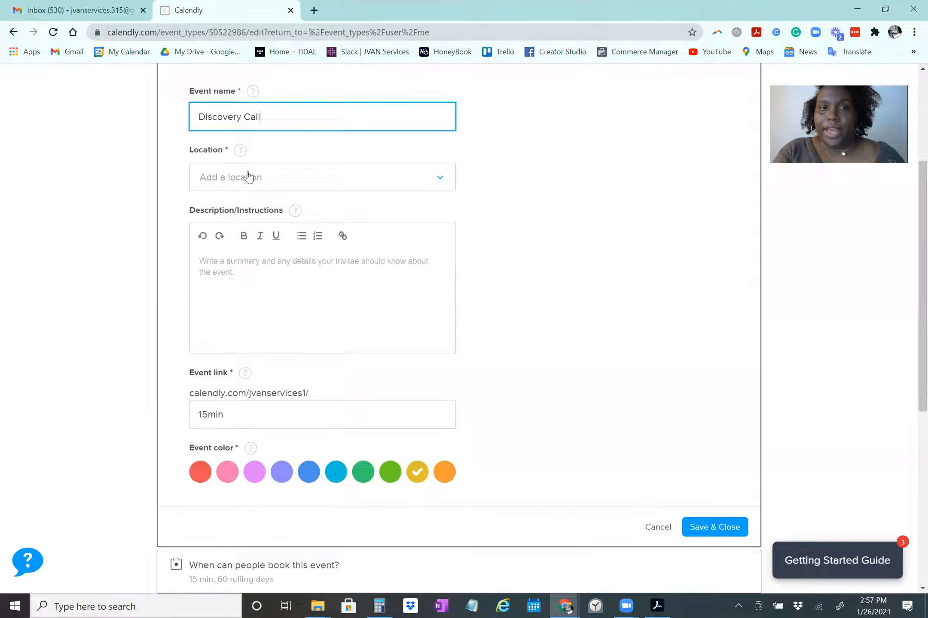
- Try Zoom as the Discovery Call's location and remove it again
click(289, 186)
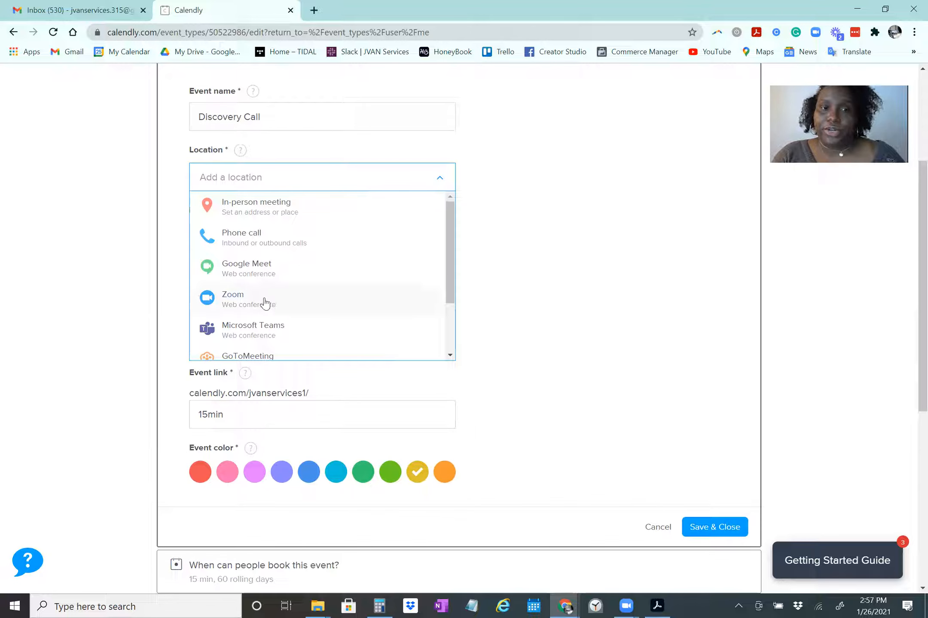
click(284, 304)
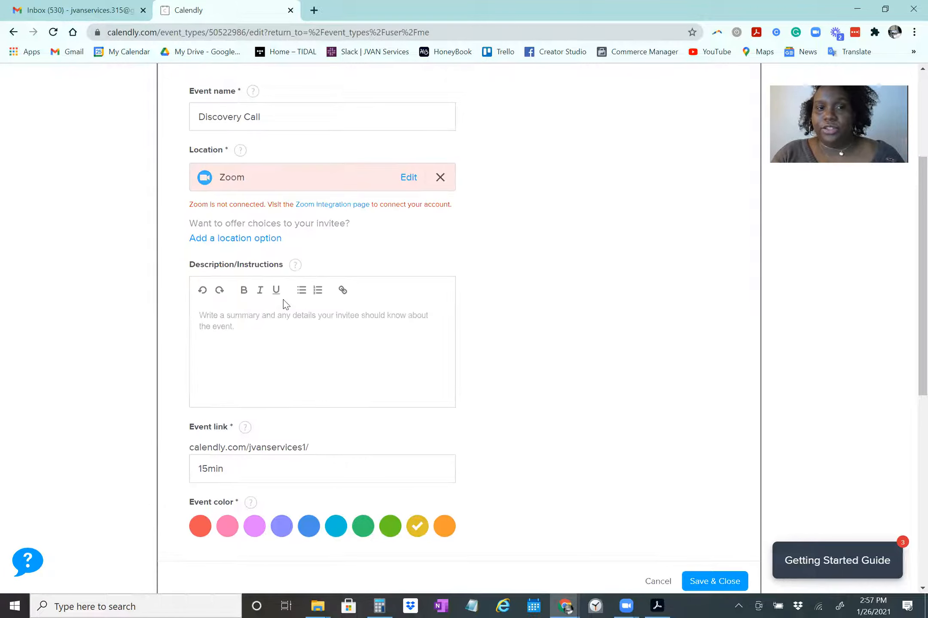
click(440, 177)
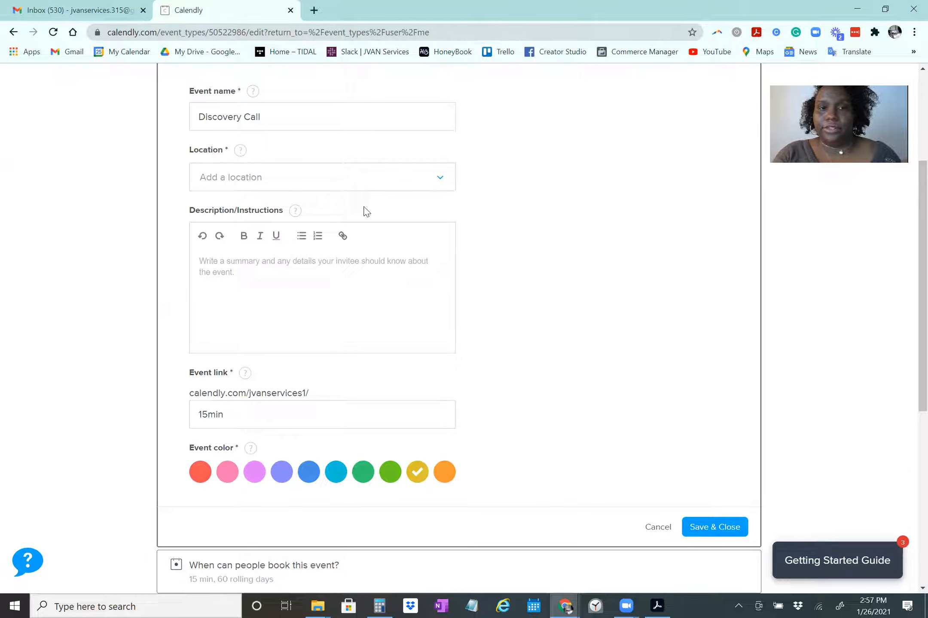
- Set the Discovery Call's location to Phone call with the option "I will call my invitee"
click(435, 183)
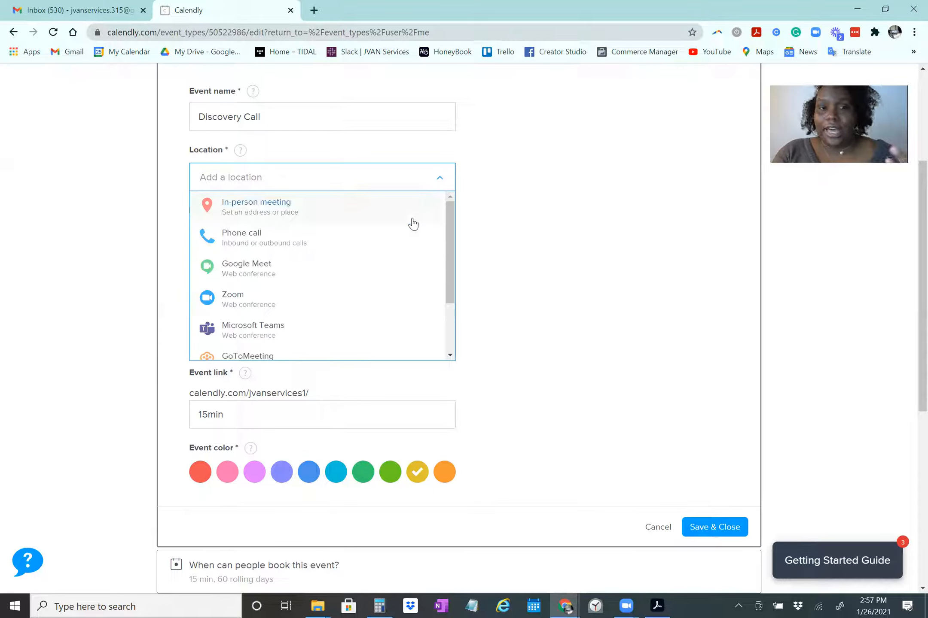
click(387, 253)
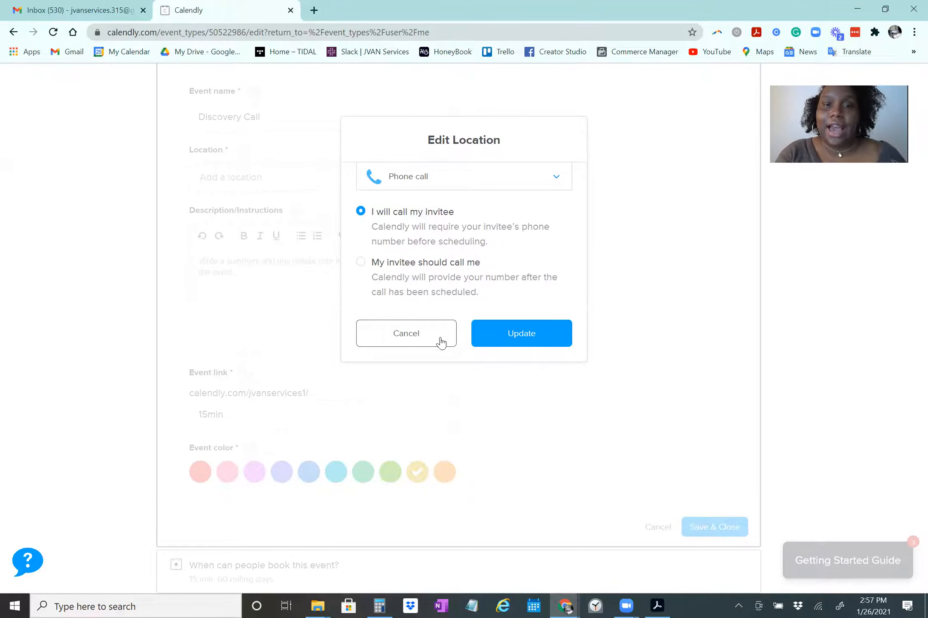
click(506, 344)
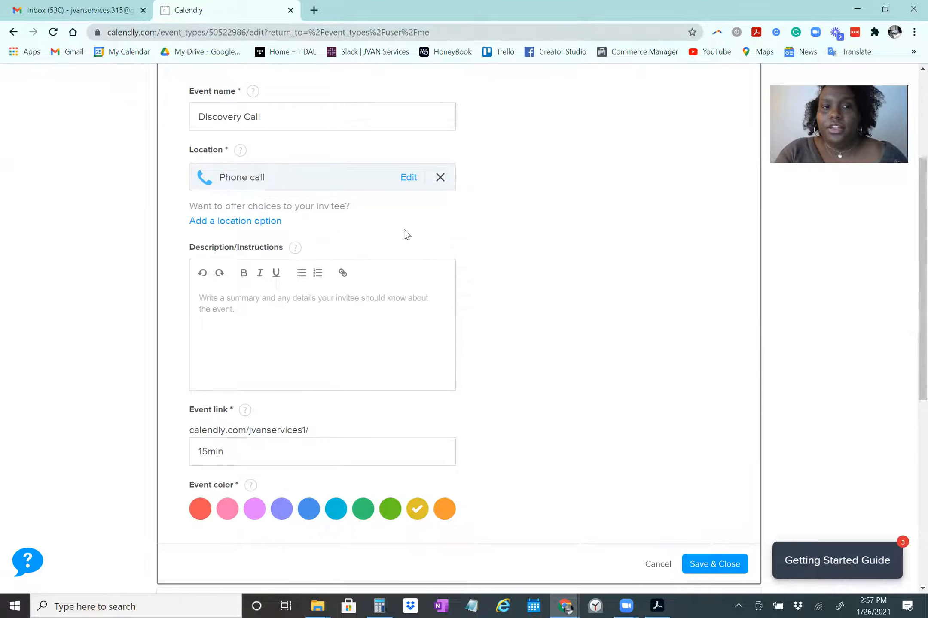
- Change the Discovery Call's event link ending to discovery-call
scroll(434, 205, down, 1)
scroll(435, 205, down, 1)
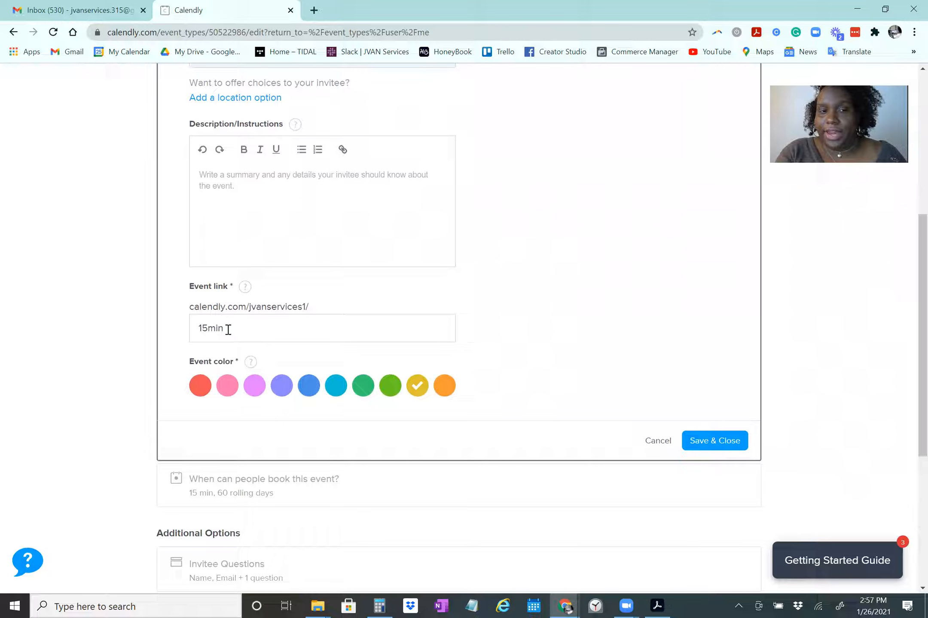
drag(228, 329, 160, 331)
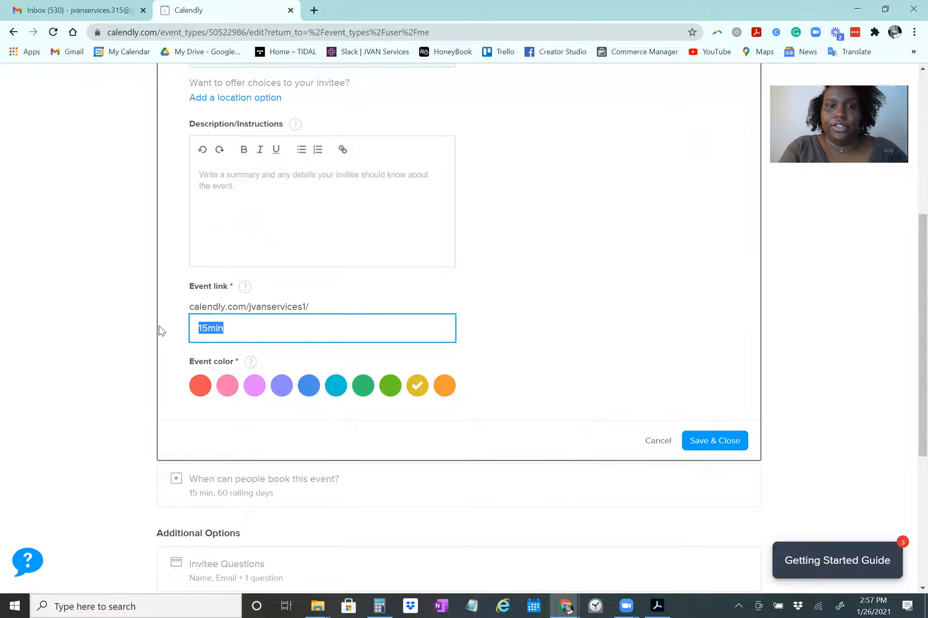
text(dicov)
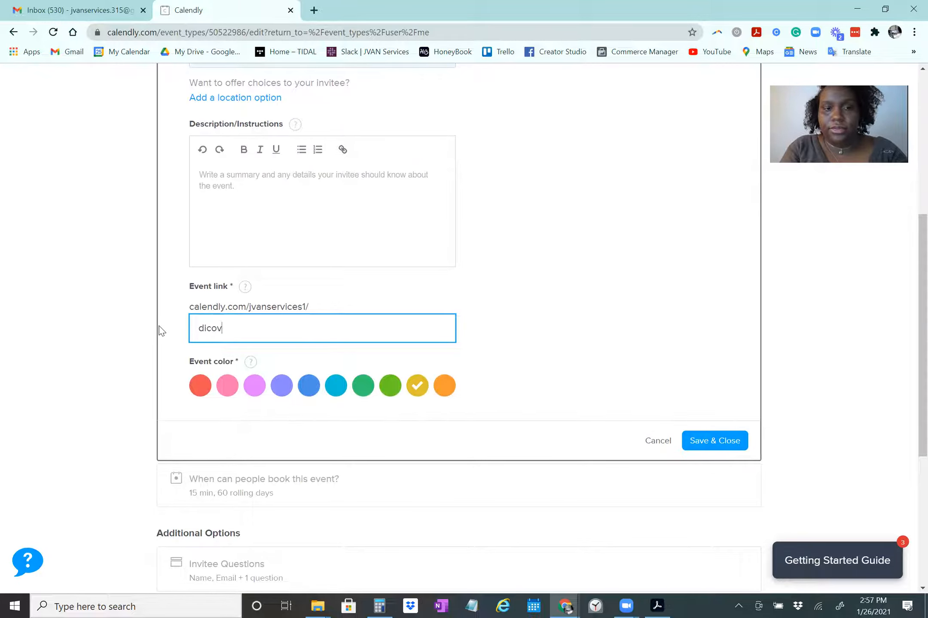
text(ery-call)
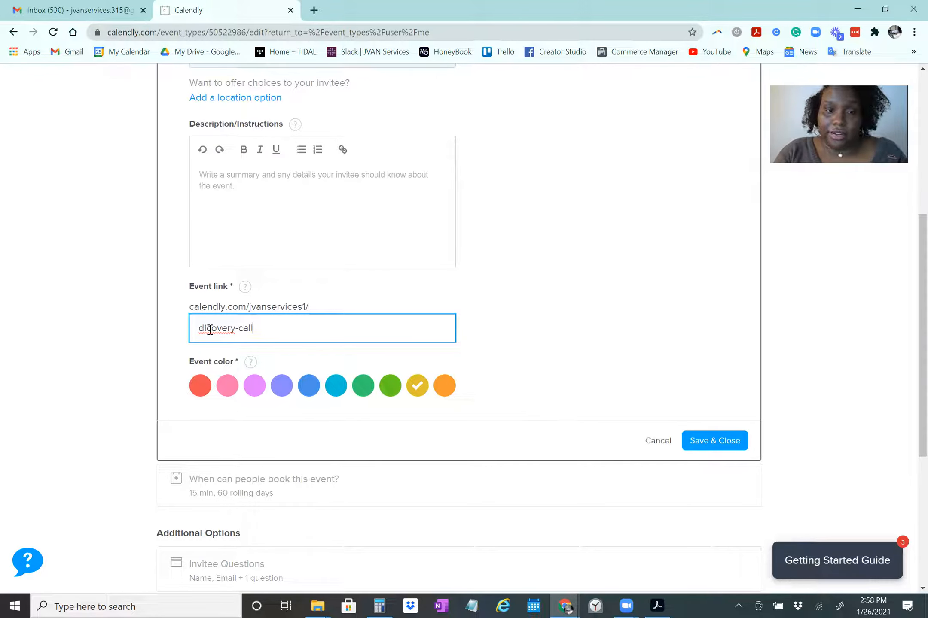
text(s)
click(591, 362)
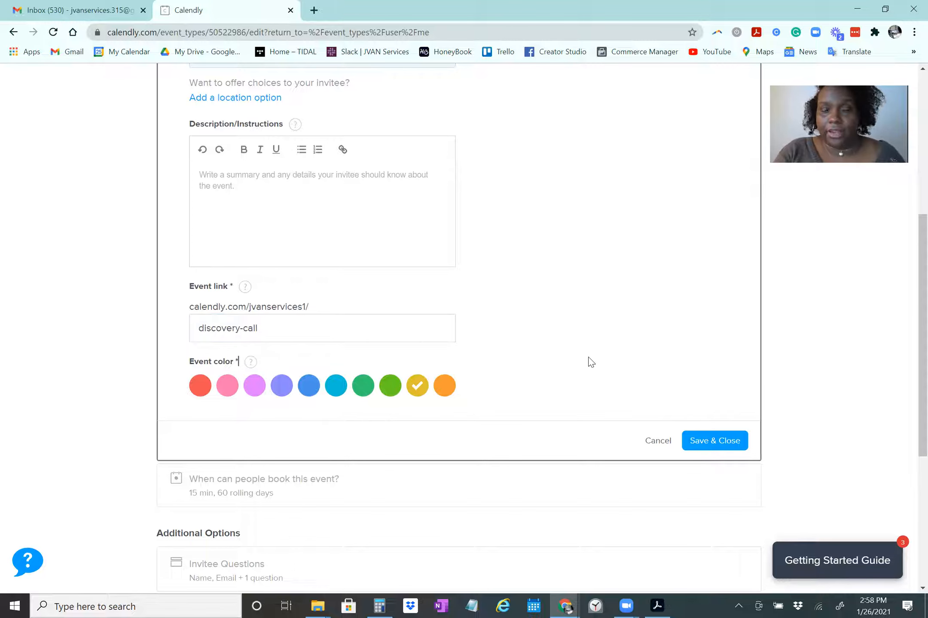
- Save the Discovery Call's event details and open its settings for when people can book
click(704, 436)
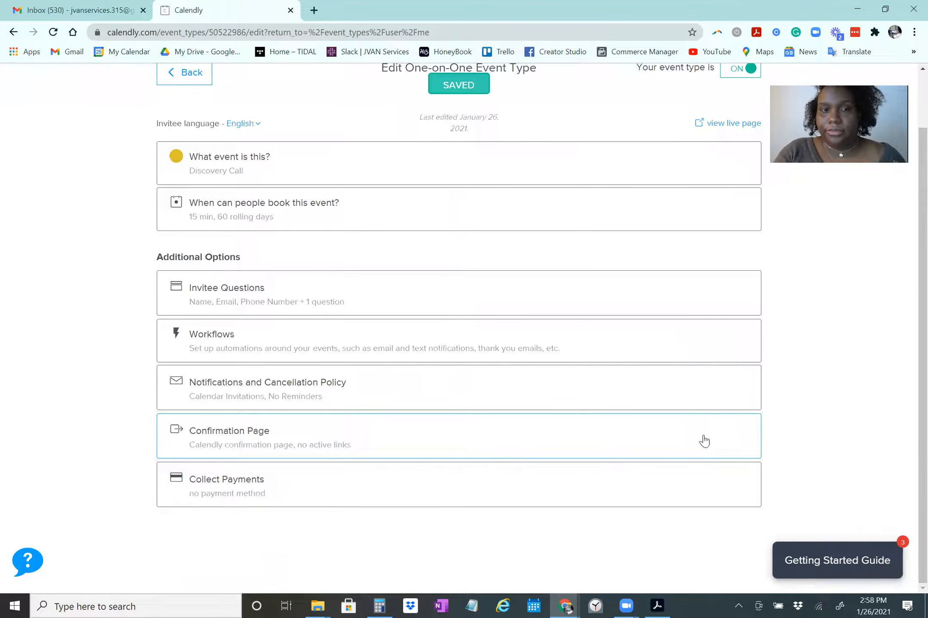
click(389, 222)
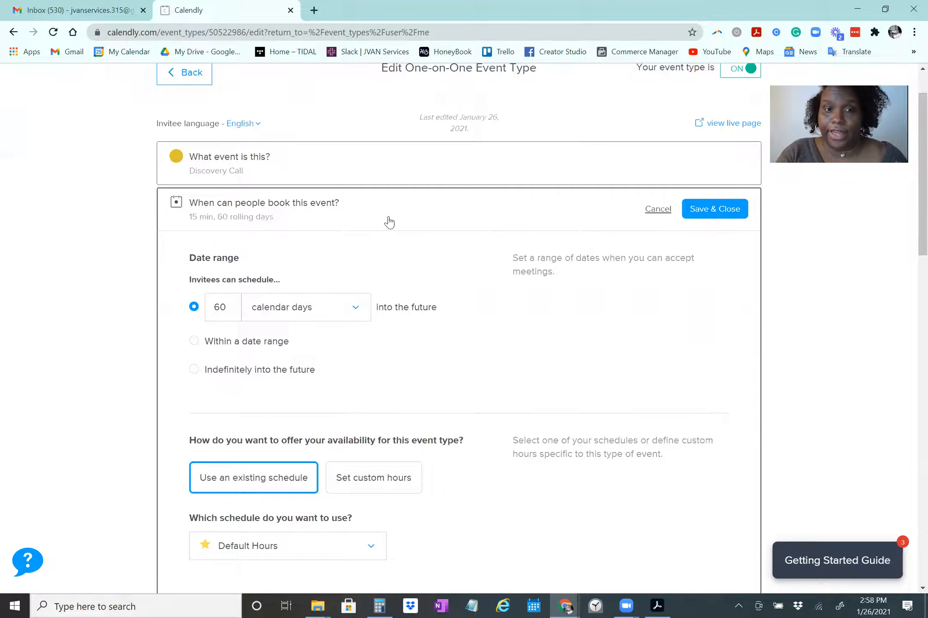
- Review the booking settings from date range through weekly hours, duration and buffers, and expand the additional availability rules
scroll(573, 279, down, 3)
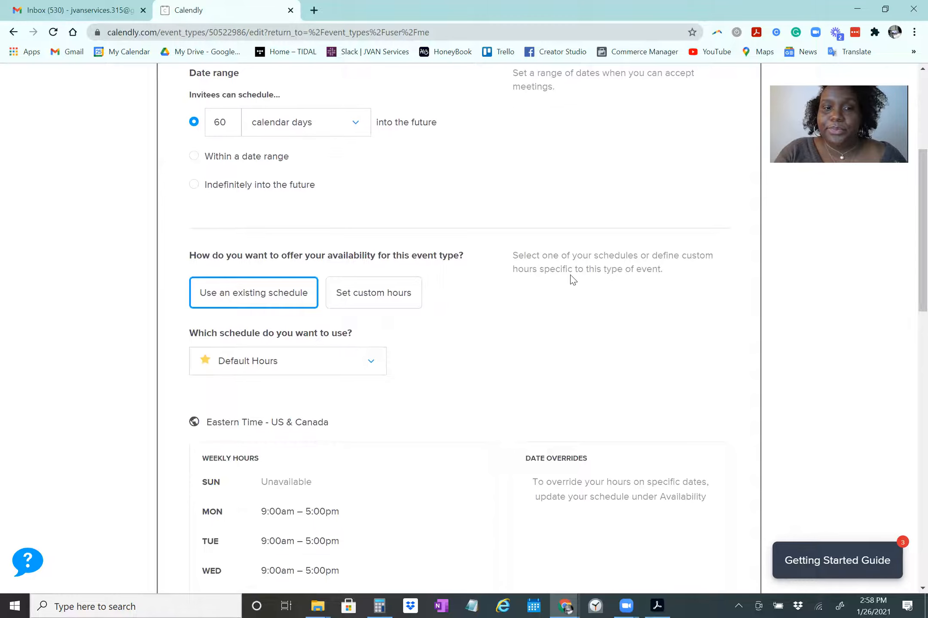
scroll(573, 279, down, 2)
scroll(570, 280, up, 6)
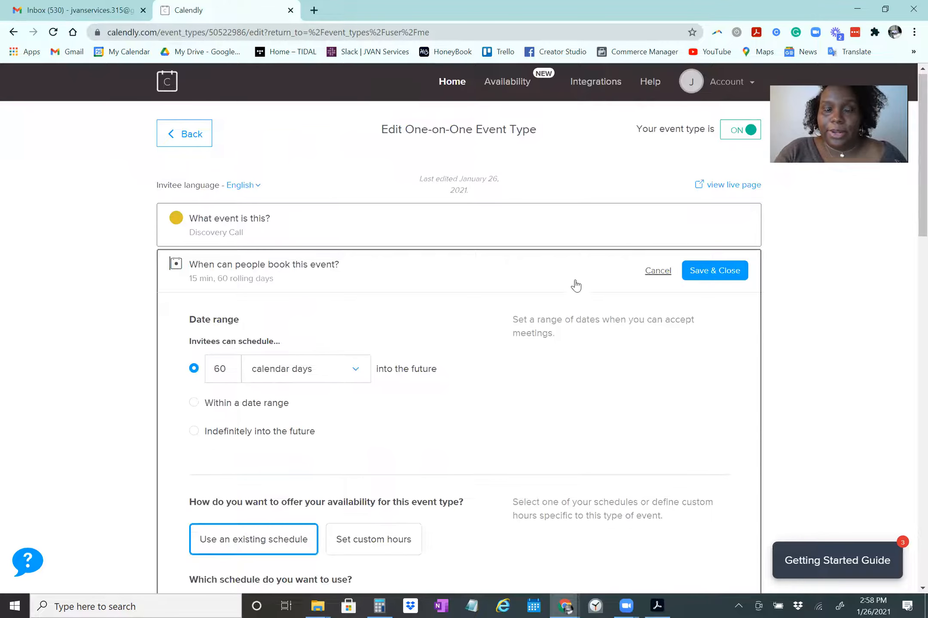
scroll(574, 281, down, 4)
scroll(576, 285, down, 4)
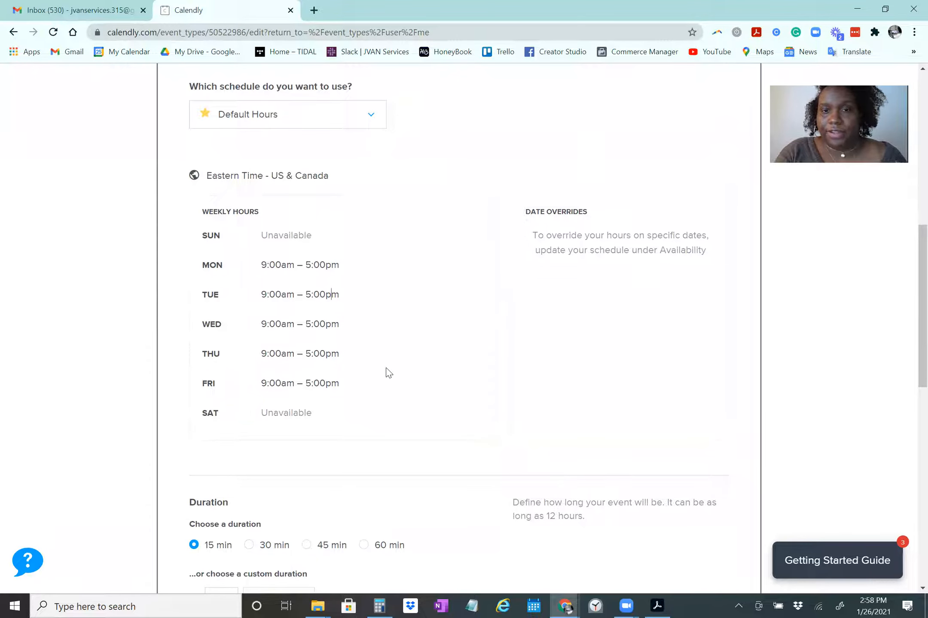
scroll(337, 370, down, 1)
scroll(356, 366, down, 8)
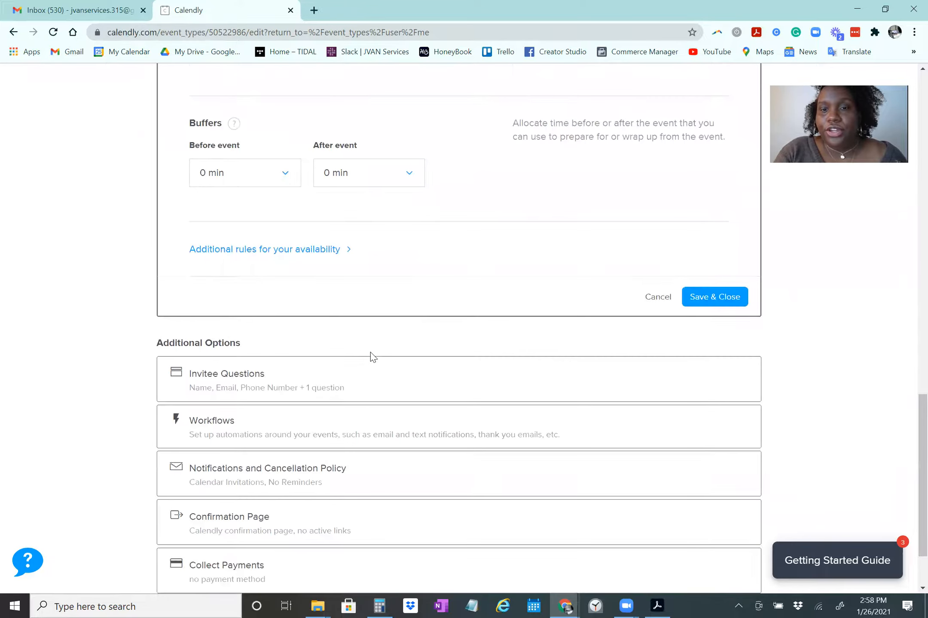
scroll(370, 353, up, 5)
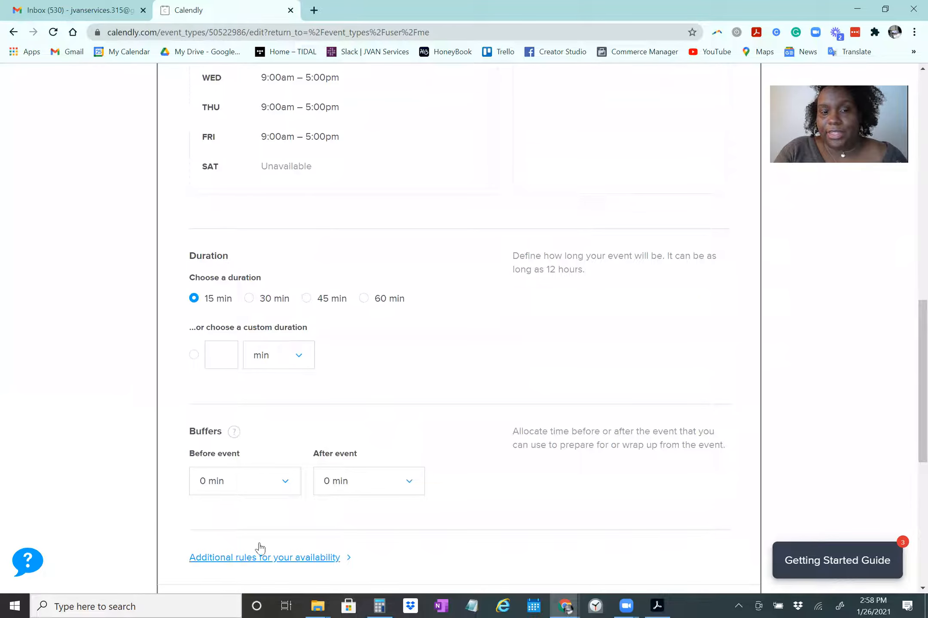
click(275, 558)
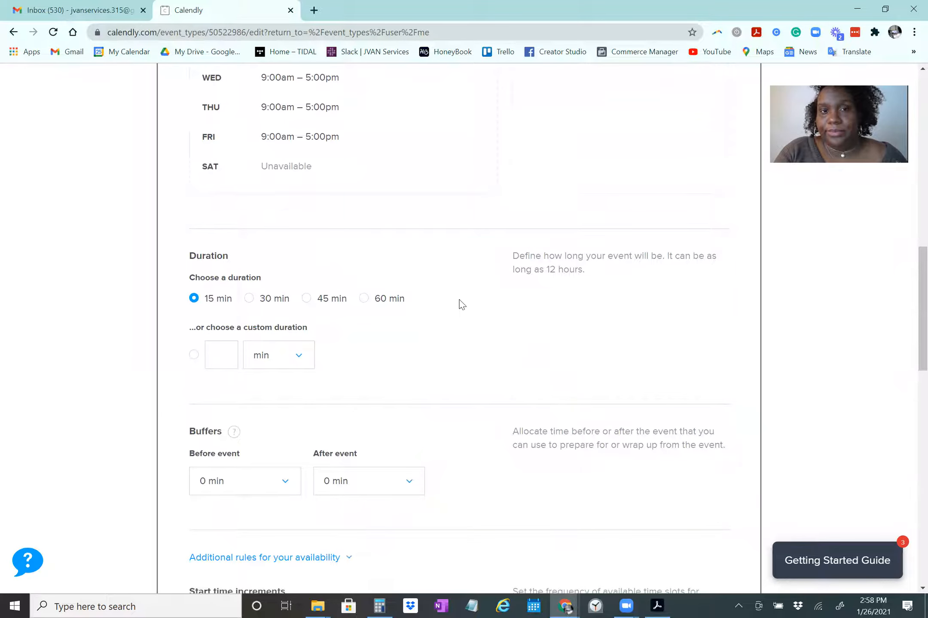
- Switch the event's availability to custom hours and make Monday, Wednesday, Thursday and Friday unavailable, keeping only Tuesday
scroll(472, 288, up, 8)
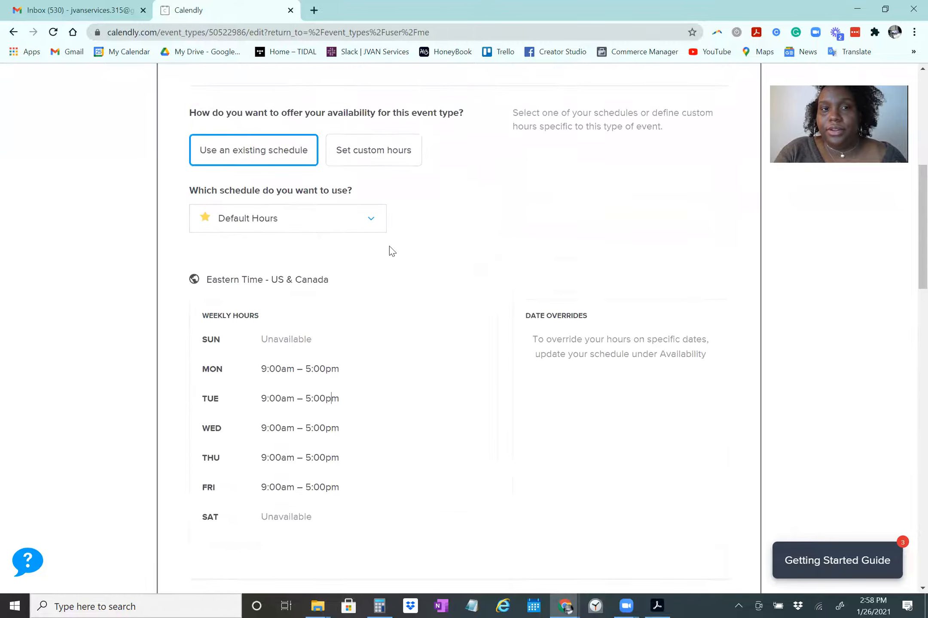
click(365, 362)
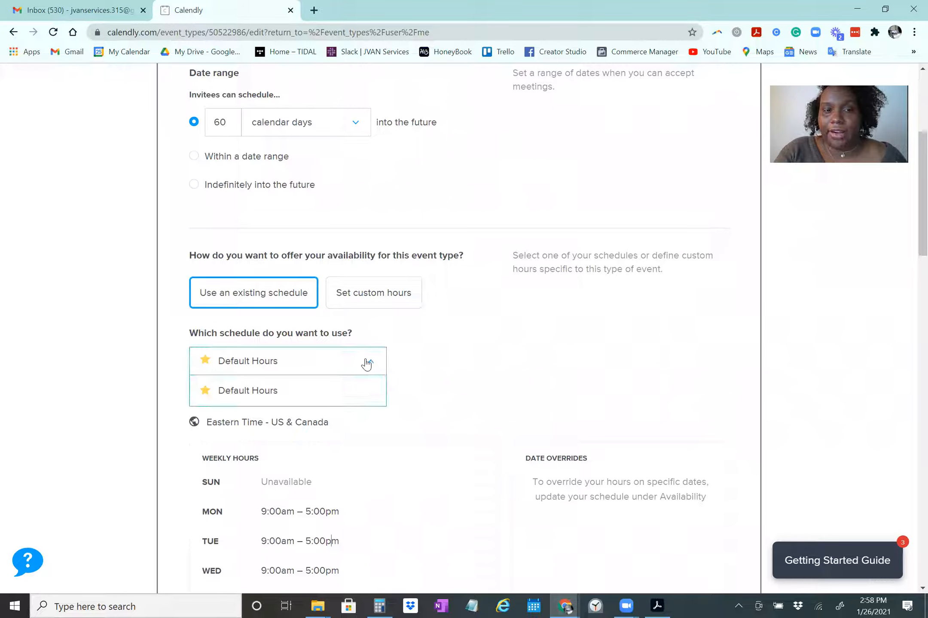
click(466, 370)
click(376, 295)
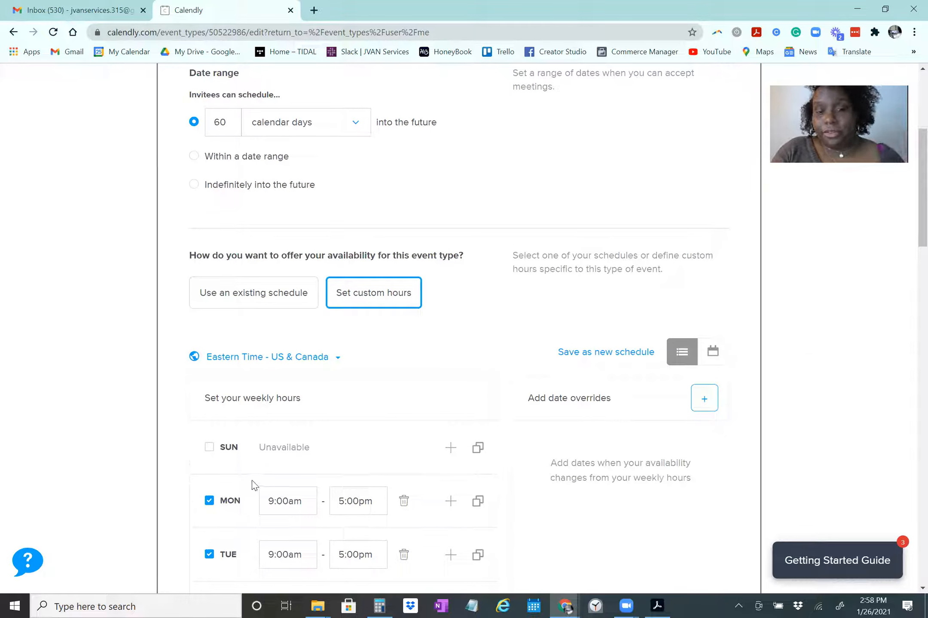
click(209, 501)
scroll(258, 462, down, 4)
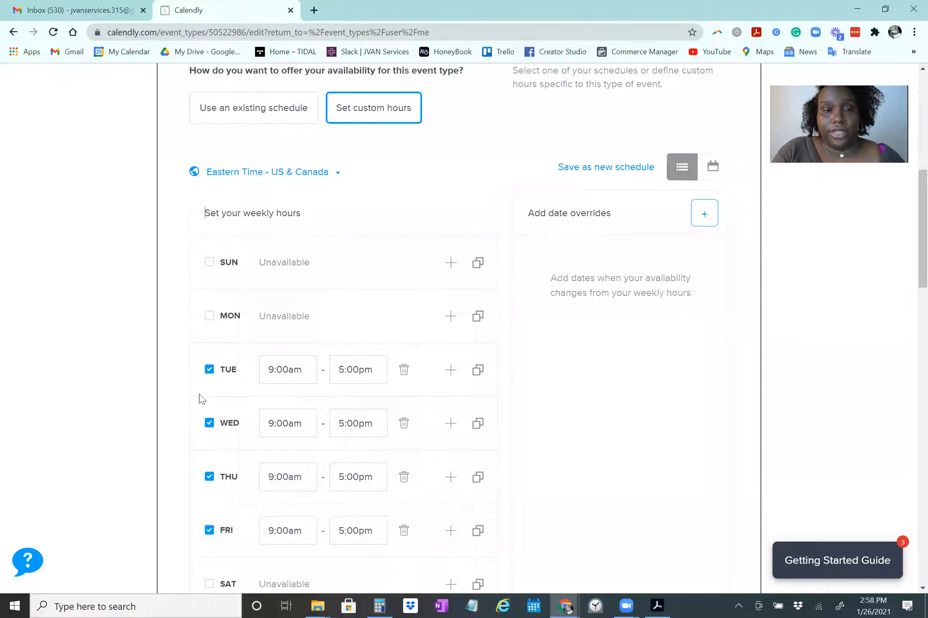
click(209, 370)
click(209, 370)
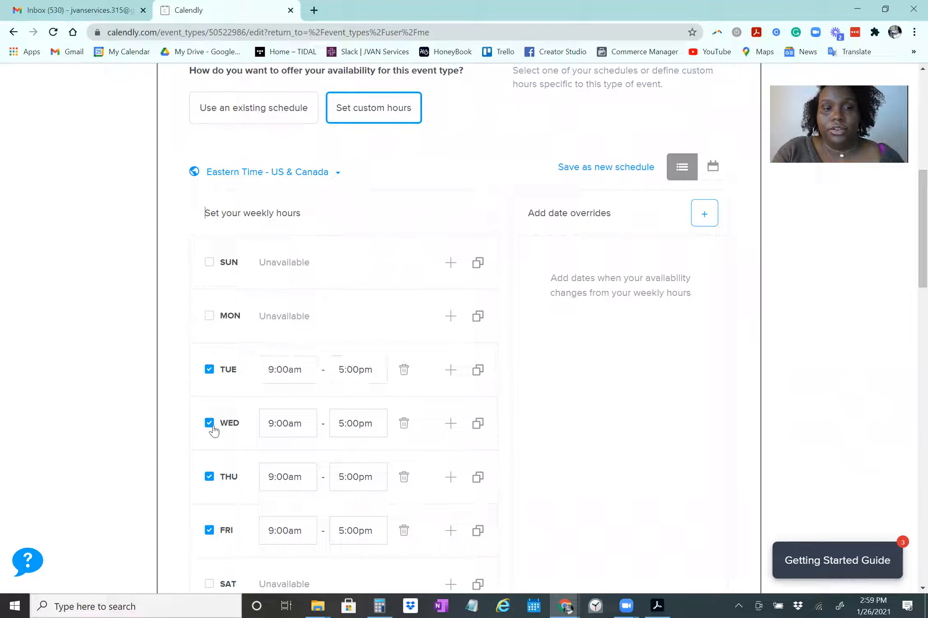
click(209, 424)
click(209, 477)
click(209, 531)
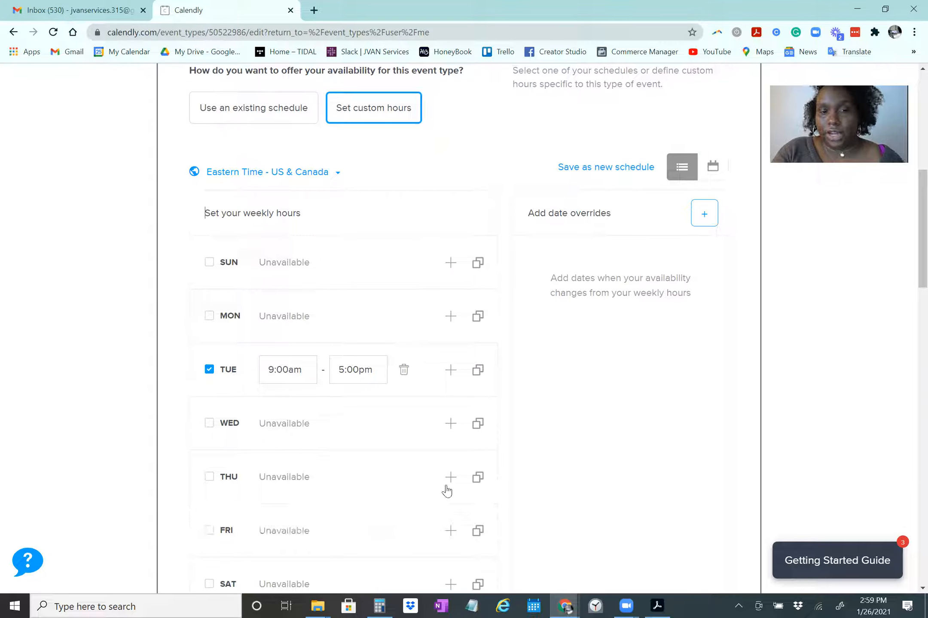
- Set Tuesday's available hours to 5:00pm – 6:00pm
click(289, 369)
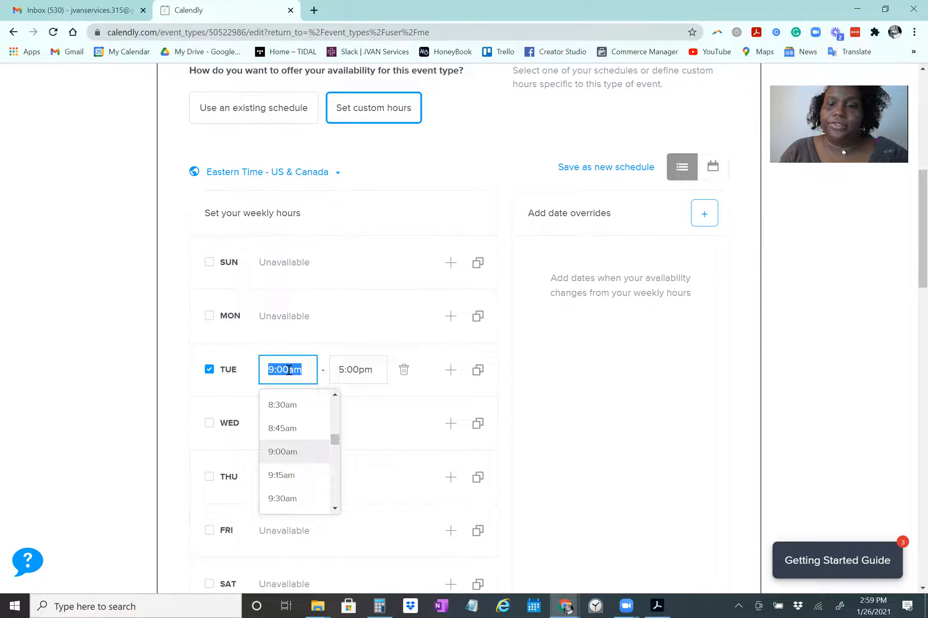
text(5:00pm)
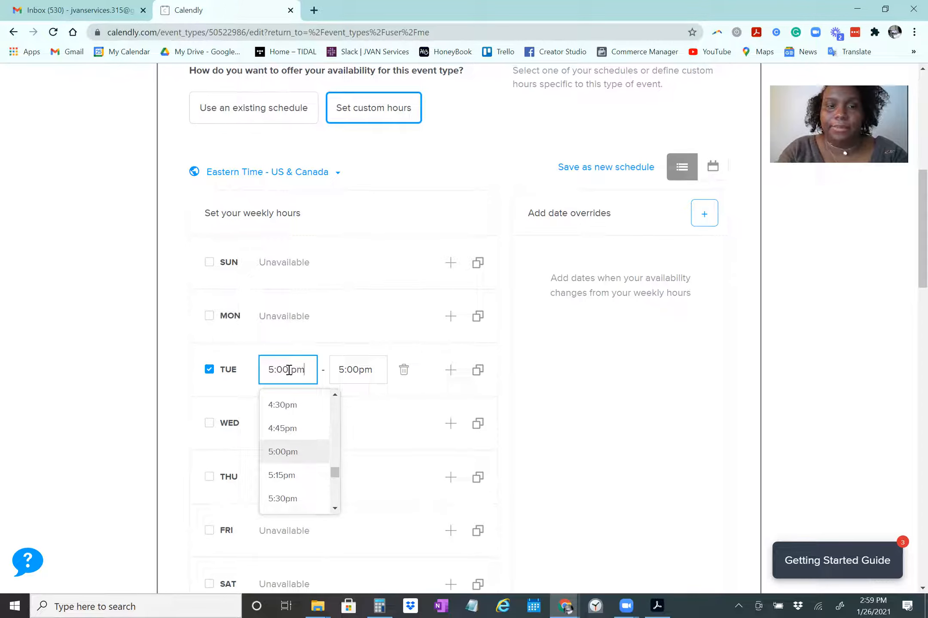
click(337, 370)
drag(344, 370, 339, 370)
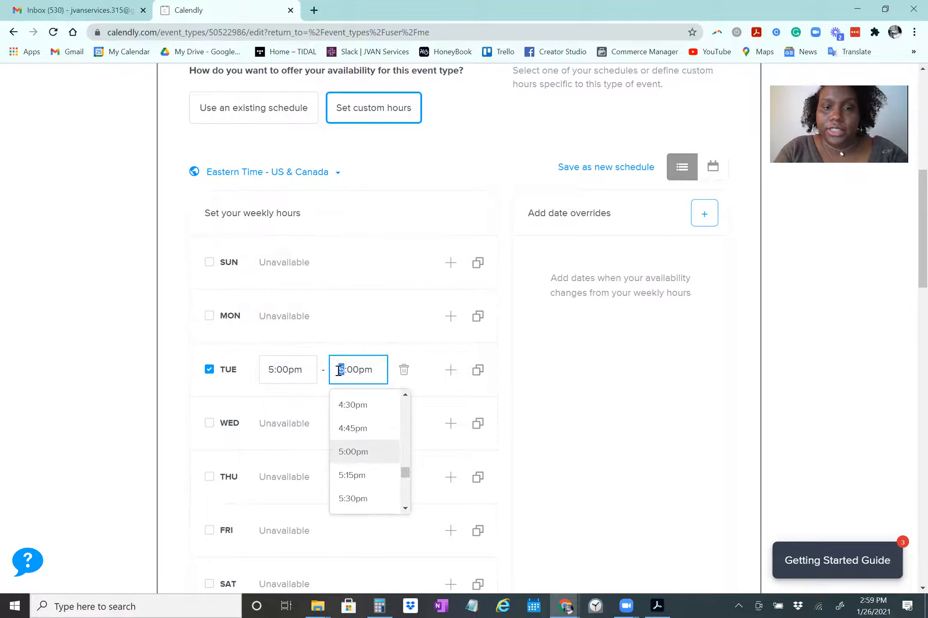
text(6:00)
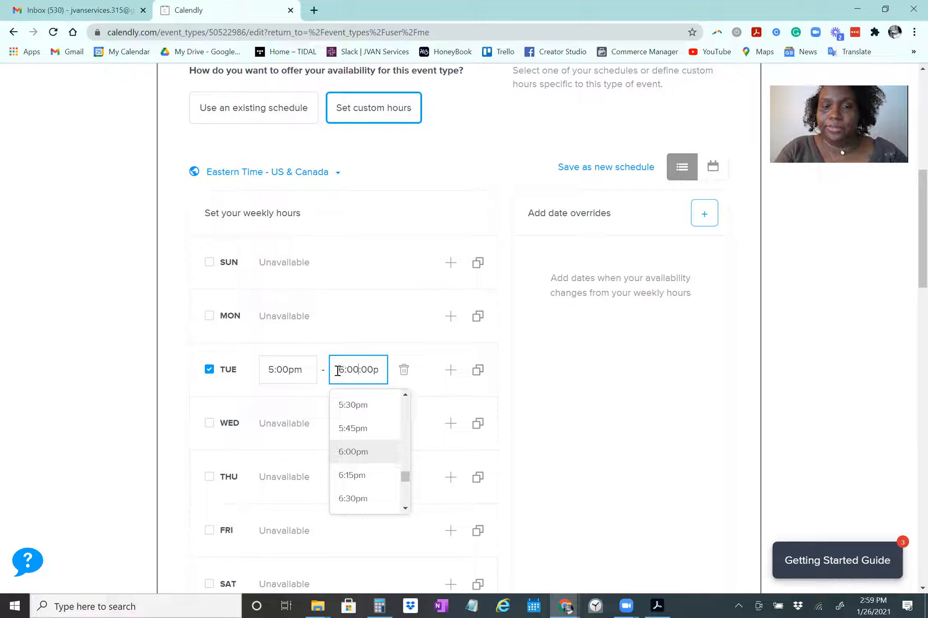
key(BackSpace)
key(BackSpace)
key(BackSpace)
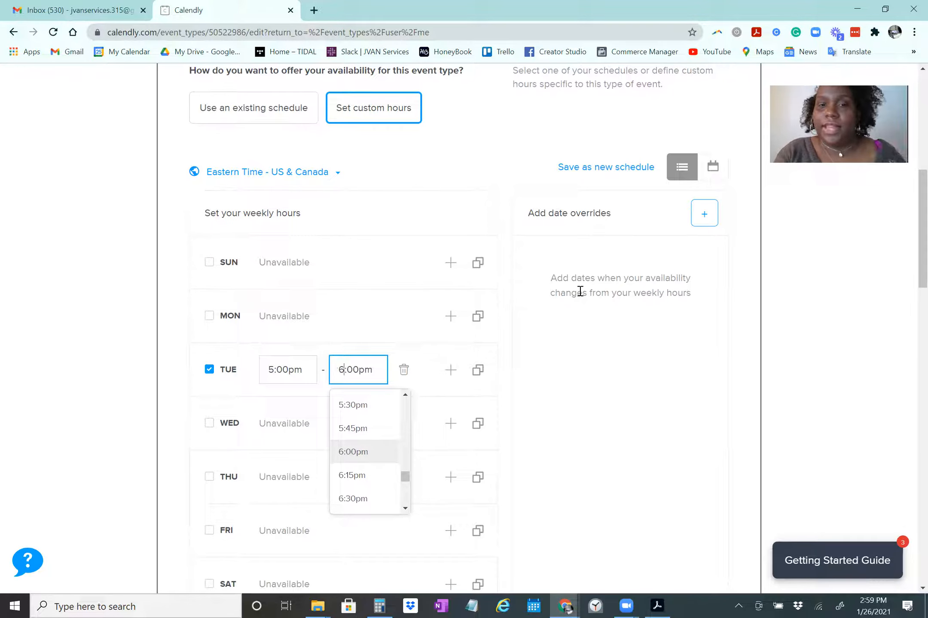
click(558, 374)
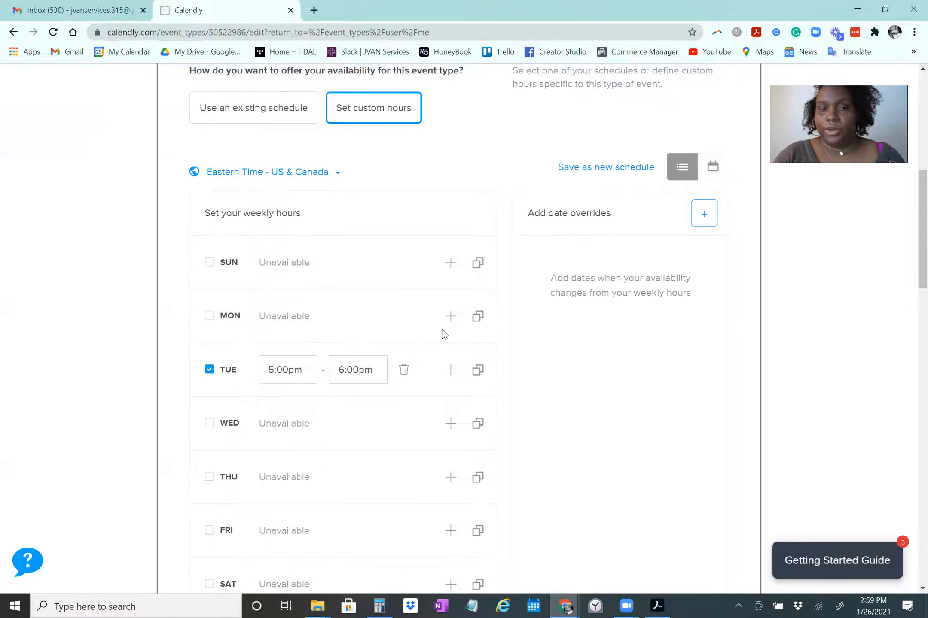
- Set a custom duration of 20 min for the Discovery Call
scroll(442, 328, down, 5)
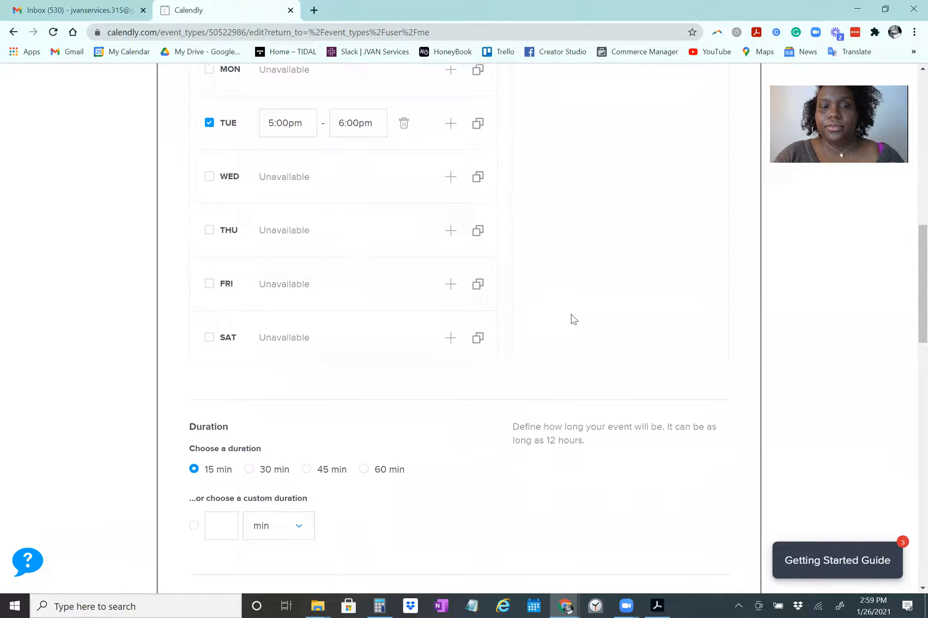
scroll(573, 320, down, 1)
scroll(574, 320, down, 1)
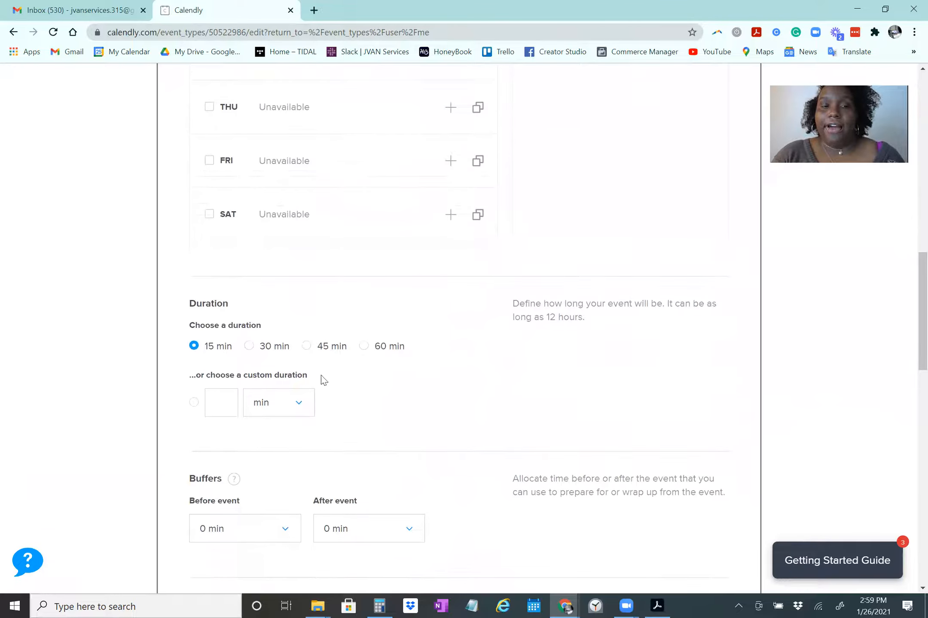
scroll(321, 379, down, 1)
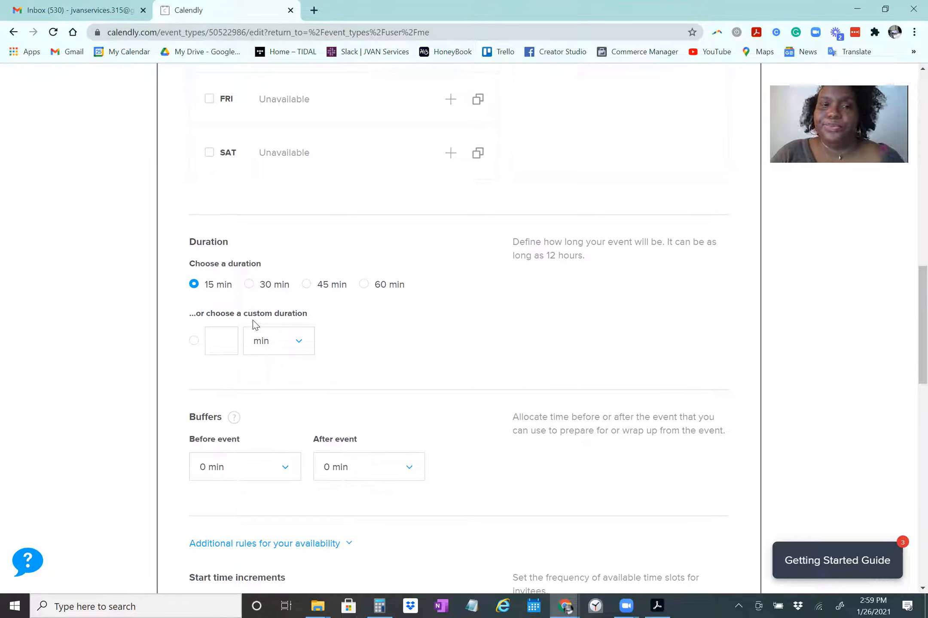
click(216, 345)
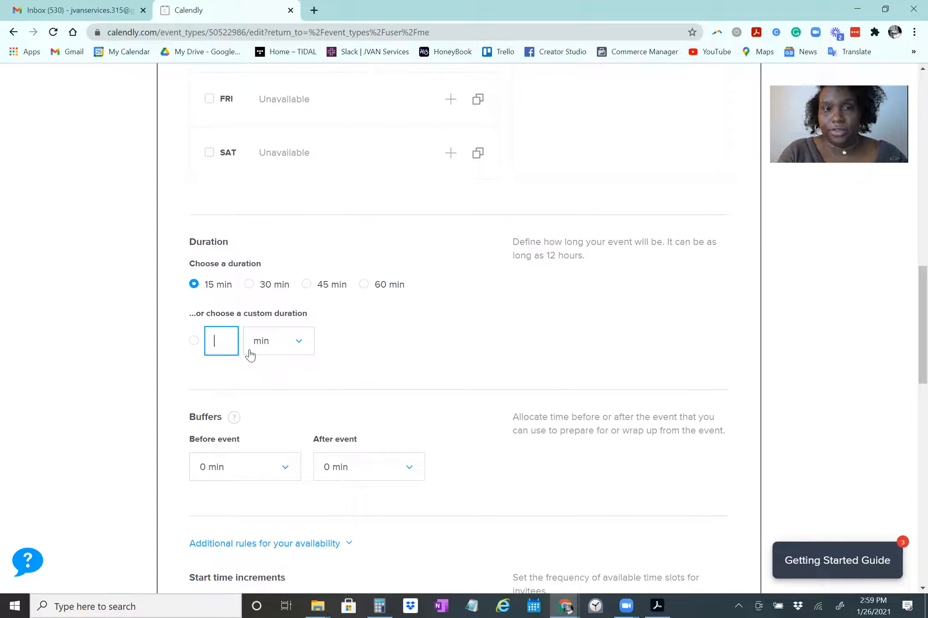
text(20)
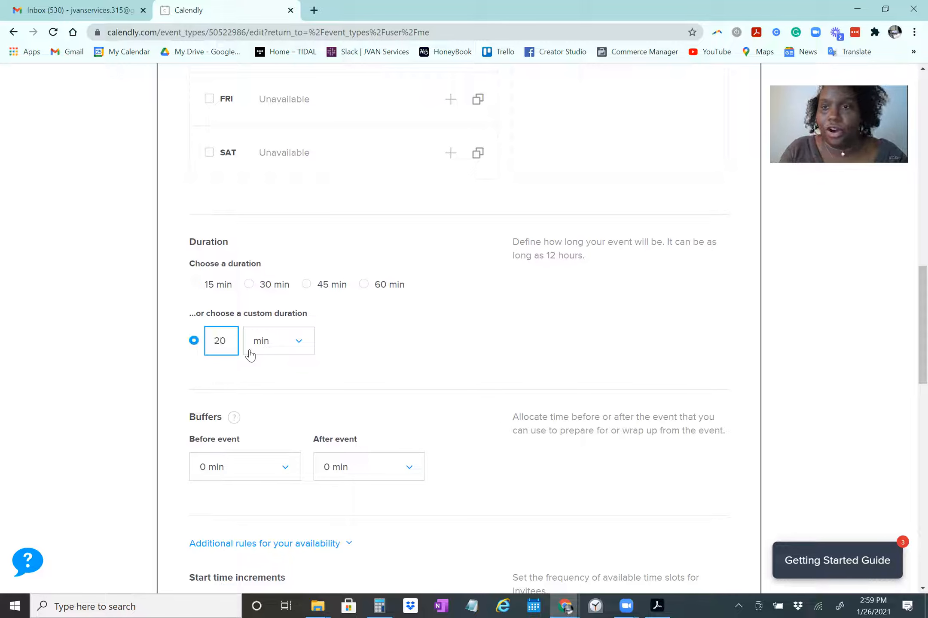
click(384, 351)
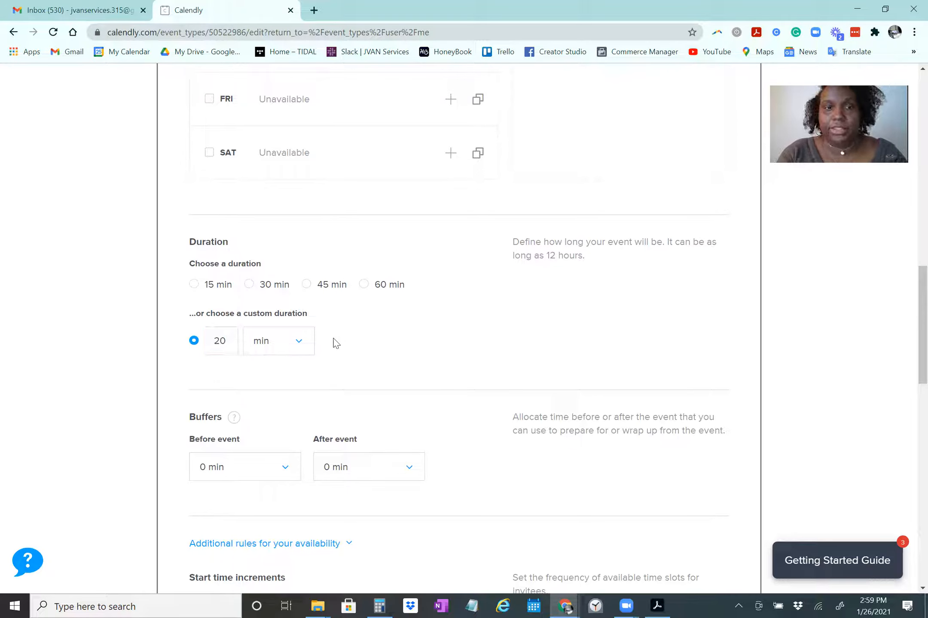
- Set the buffers before and after the event to 15 min each
scroll(401, 404, down, 2)
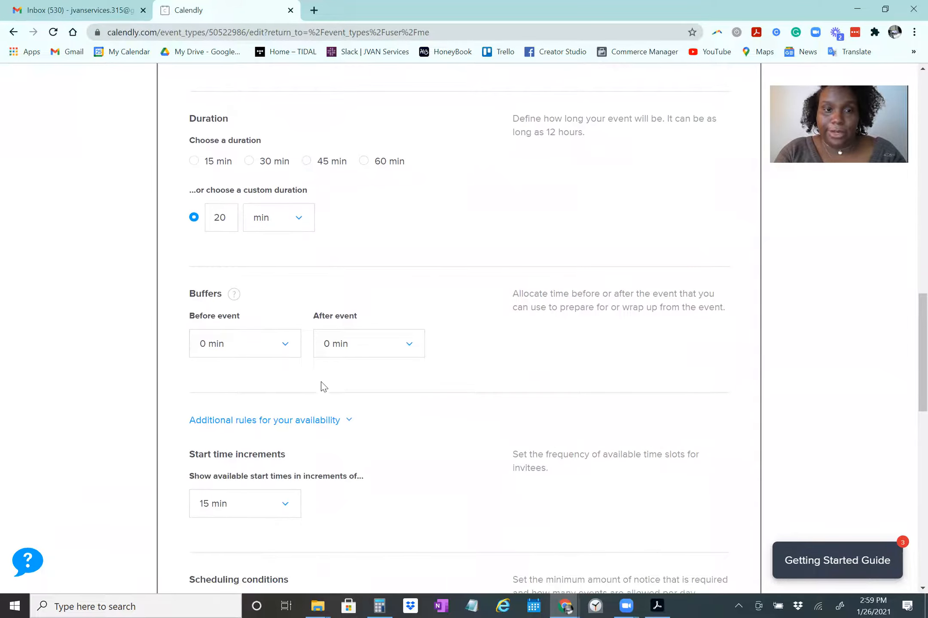
scroll(418, 353, down, 1)
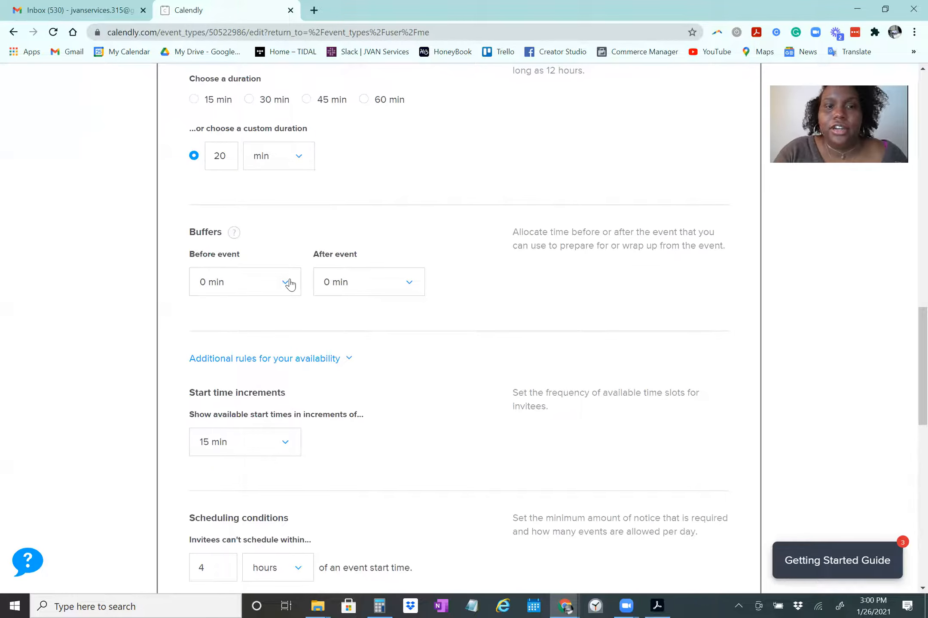
click(289, 283)
click(227, 405)
click(388, 283)
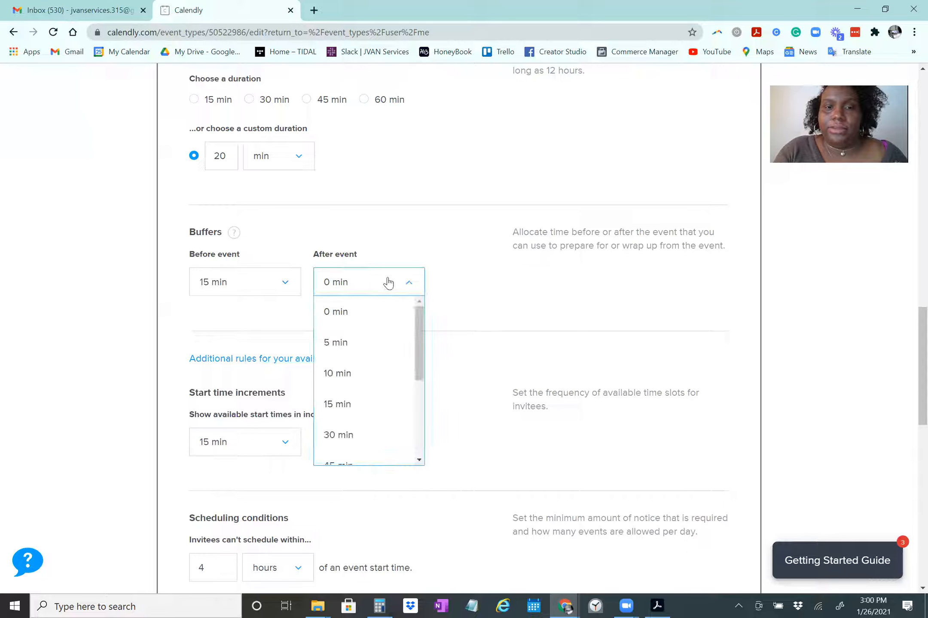
click(358, 405)
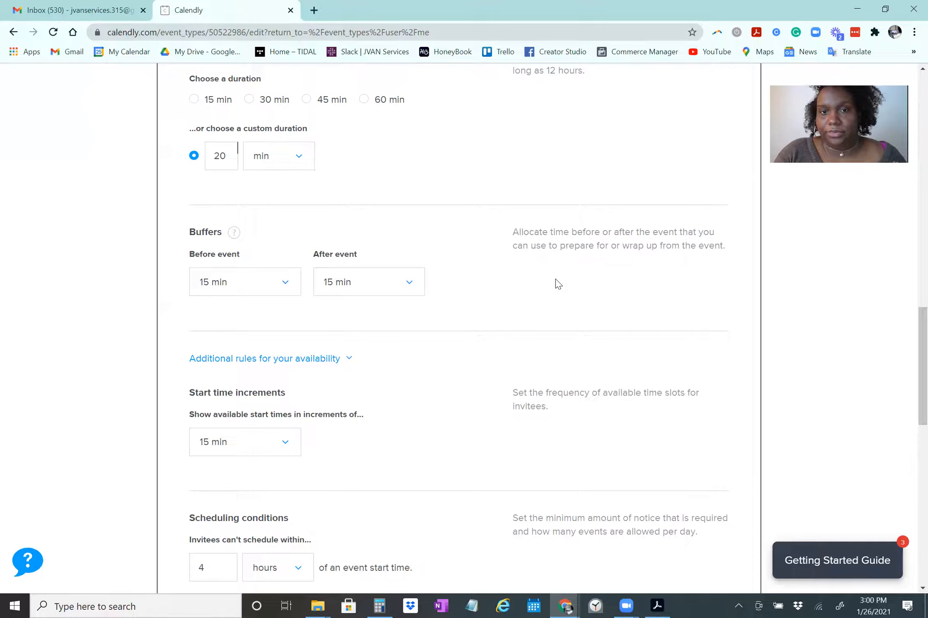
- Save and close the Discovery Call's booking availability settings
scroll(589, 325, down, 5)
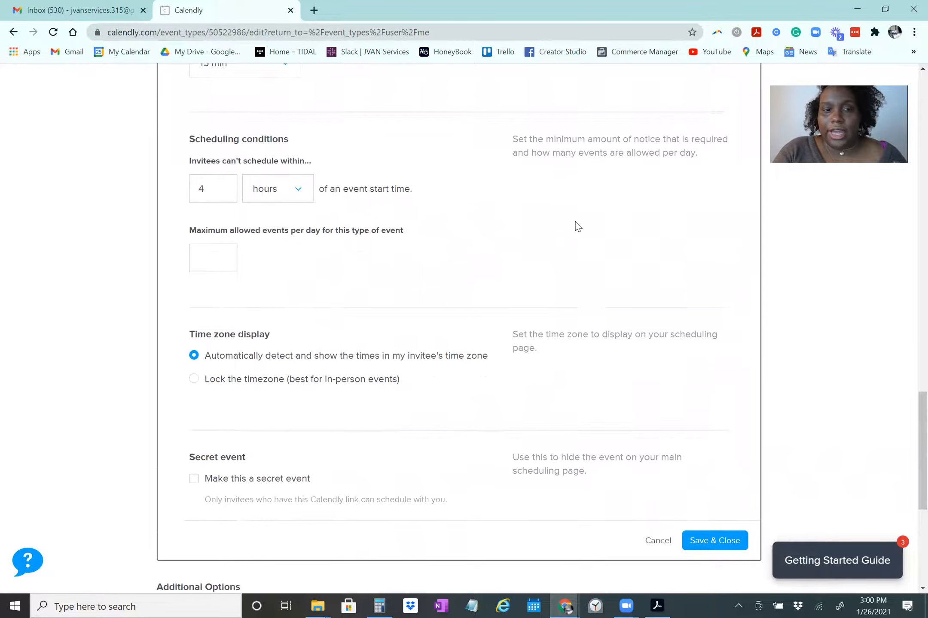
scroll(575, 226, down, 1)
click(720, 481)
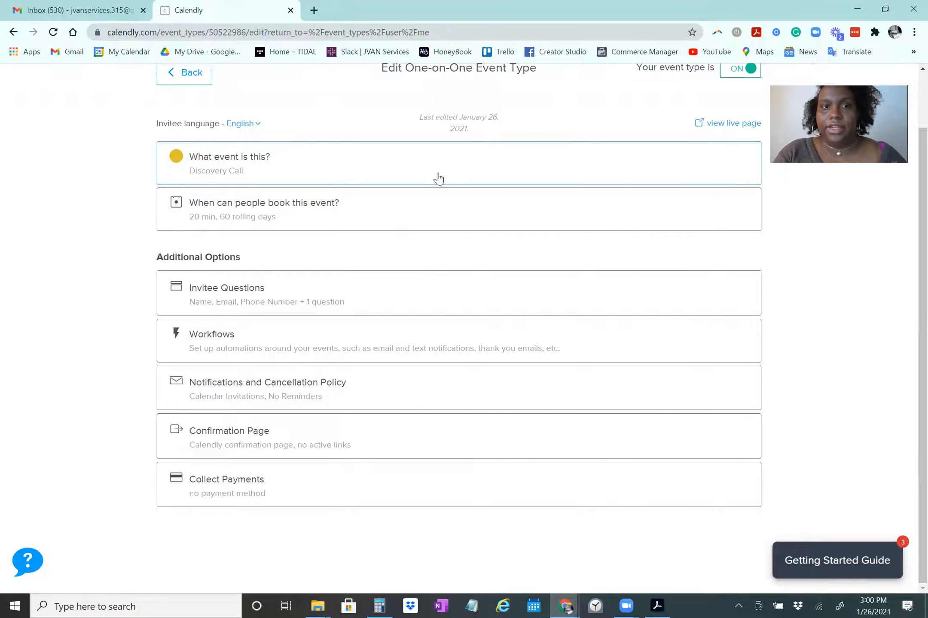
- Open the invitee questions and examine the edit options of the meeting preparation question without changing it
click(505, 287)
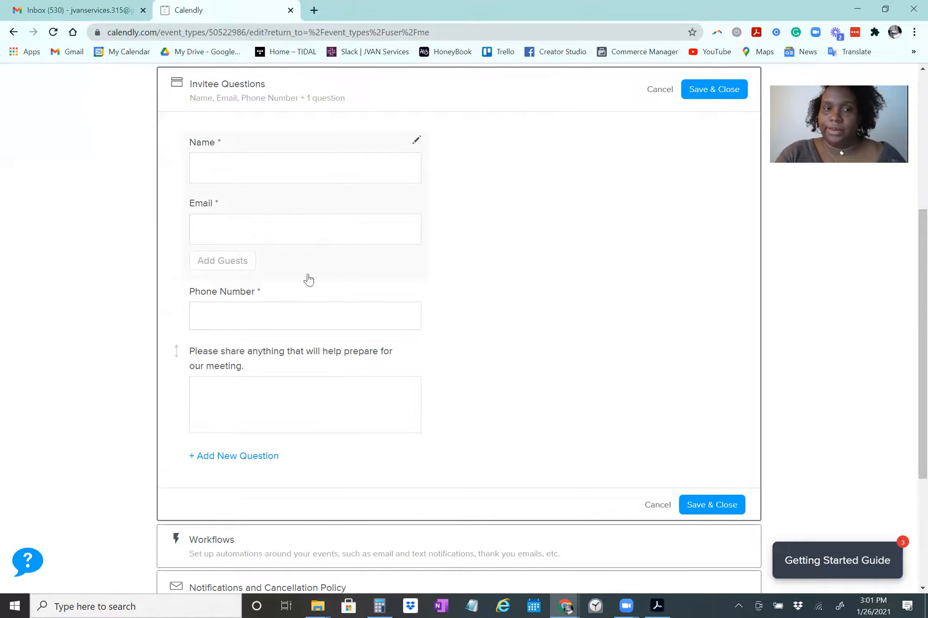
click(257, 355)
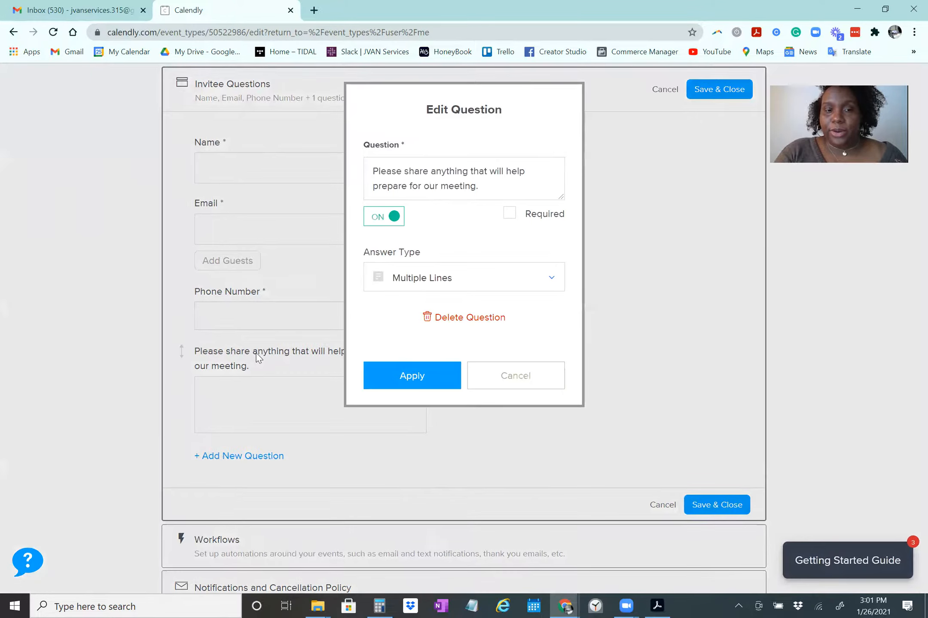
click(524, 380)
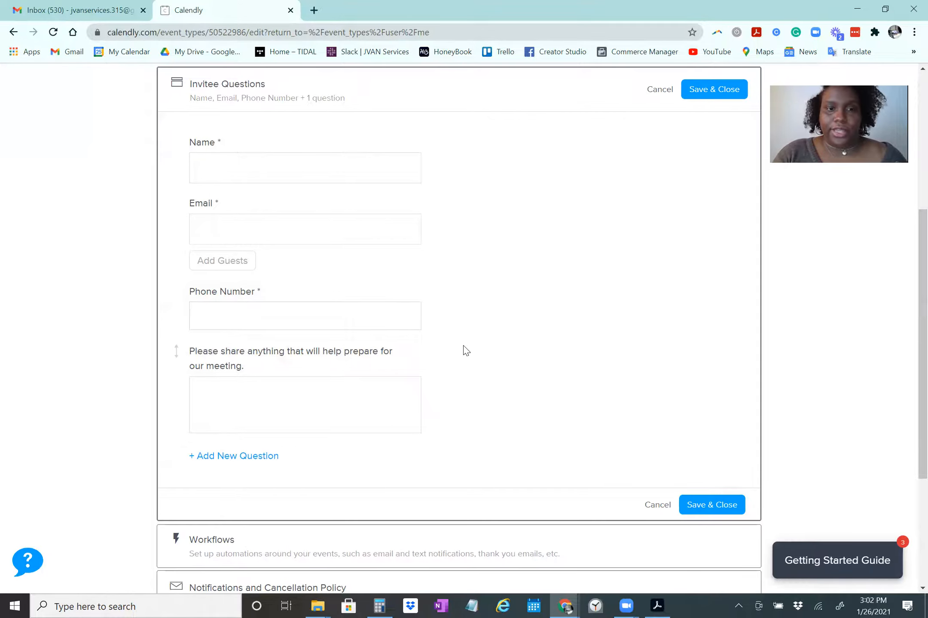
- Close the new question form without adding a question, save the invitee questions and return to the event types overview
click(260, 457)
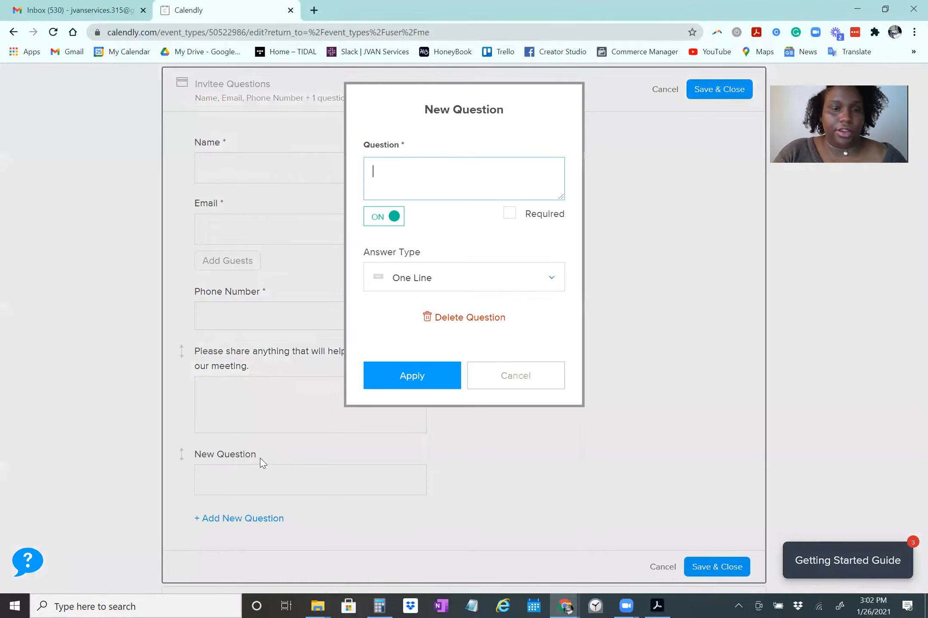
click(502, 369)
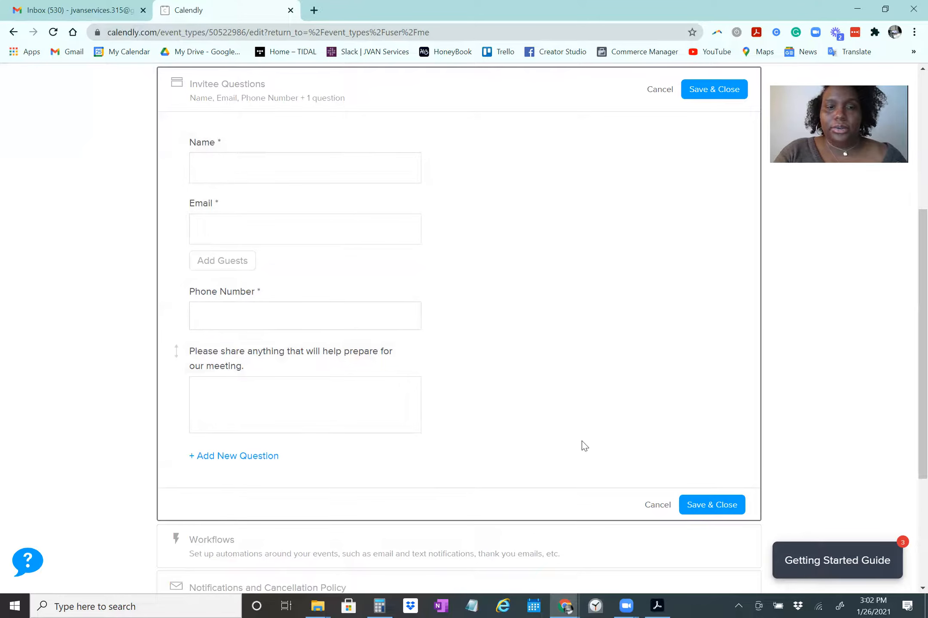
click(701, 500)
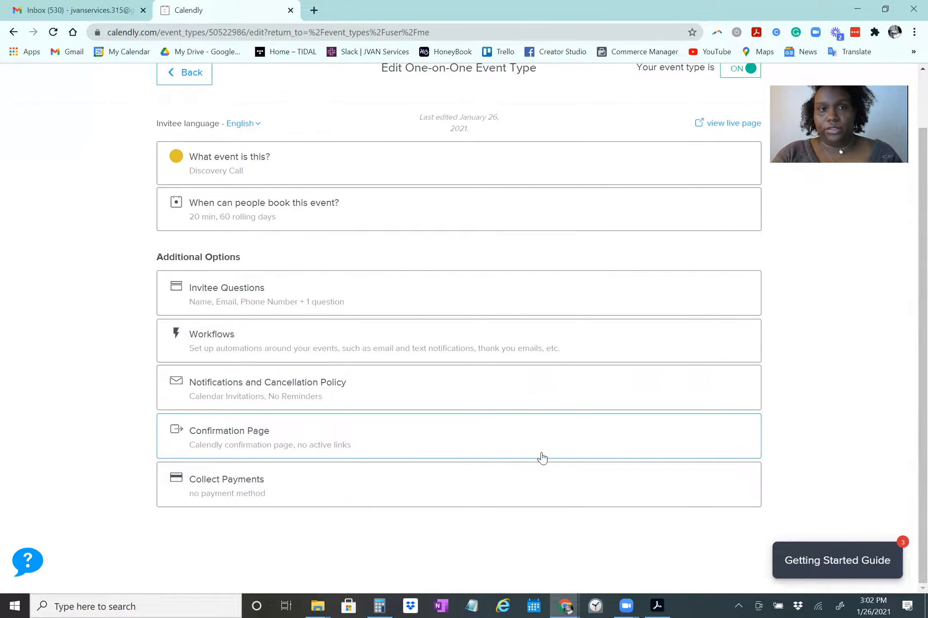
click(188, 73)
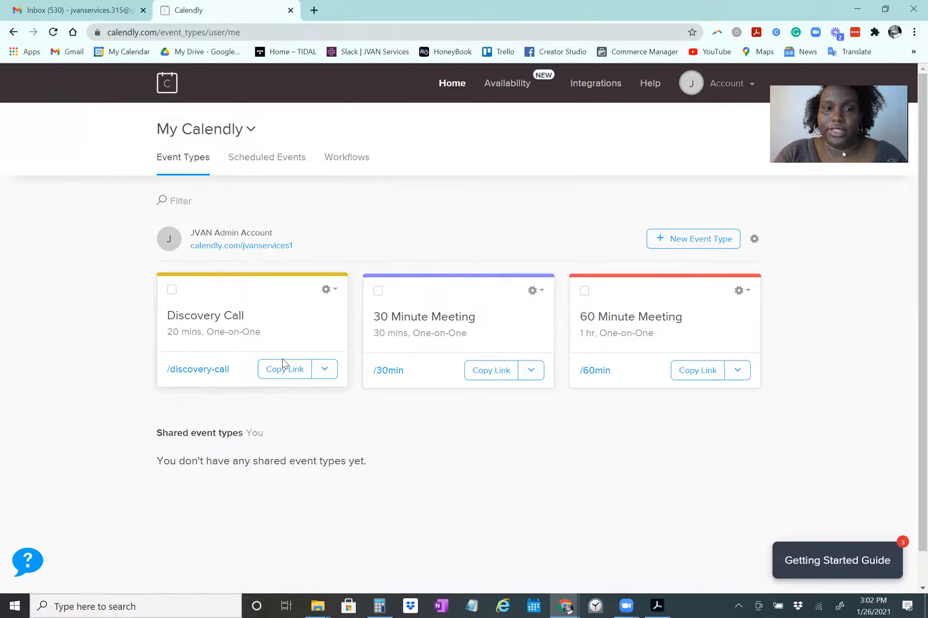
- Copy the Discovery Call's booking link and open it in a new browser tab
click(297, 371)
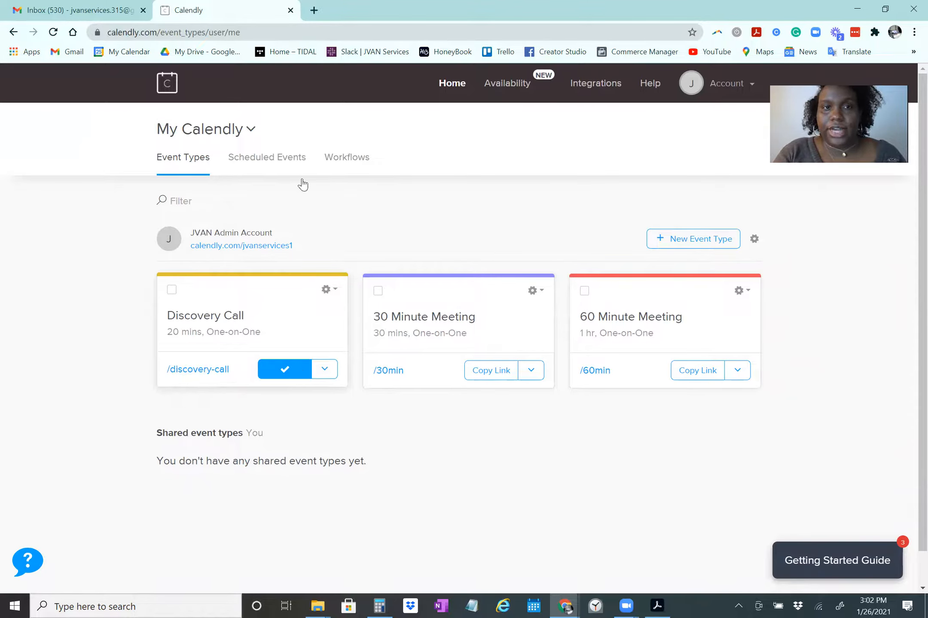
click(314, 10)
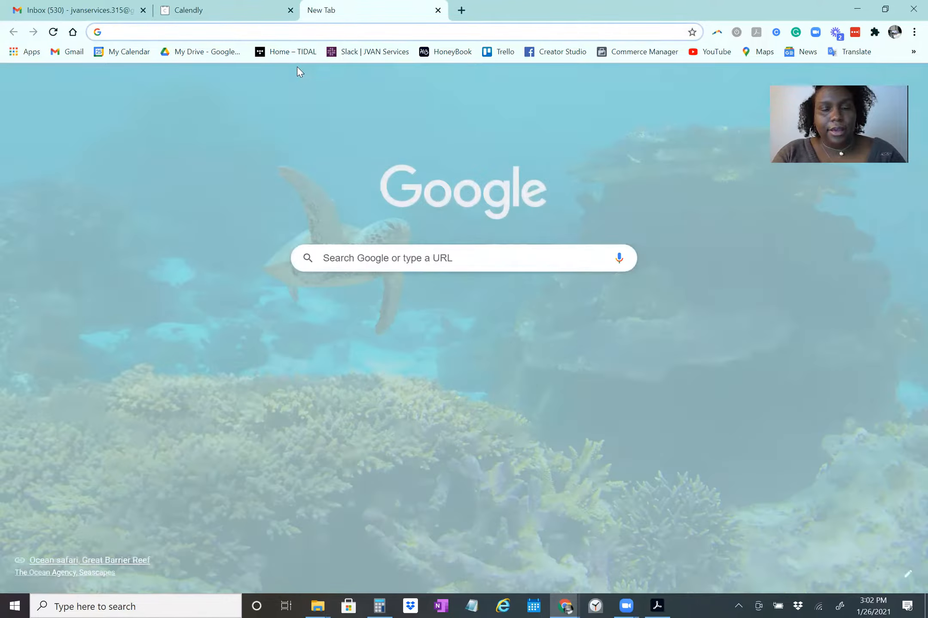
text(https://calendly.com/jvanservices1/discovery-call)
key(Return)
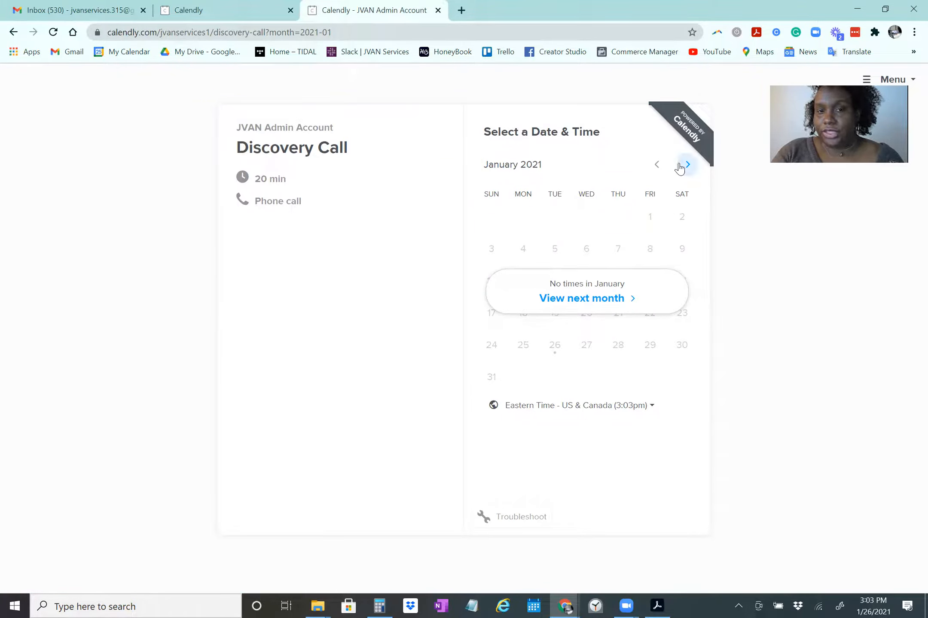
- Switch to Gmail, open the full Google Calendar from it and postpone the desktop notifications suggestion
click(193, 11)
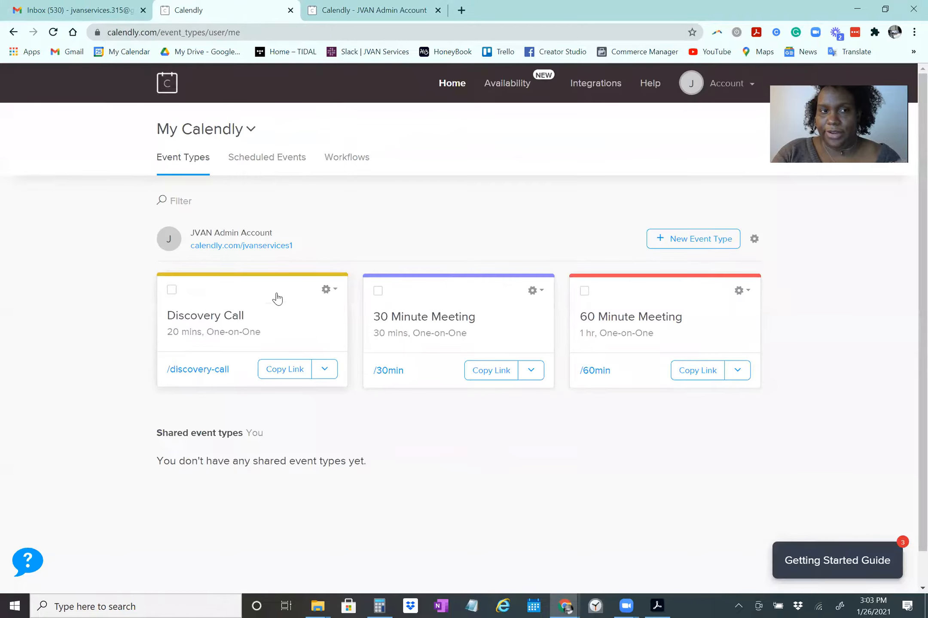
click(73, 10)
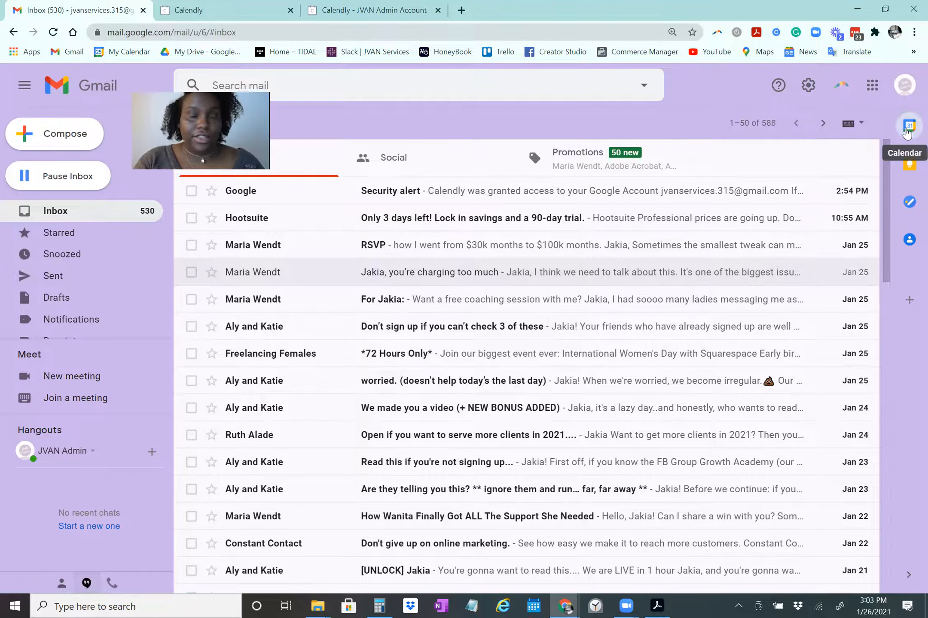
click(903, 128)
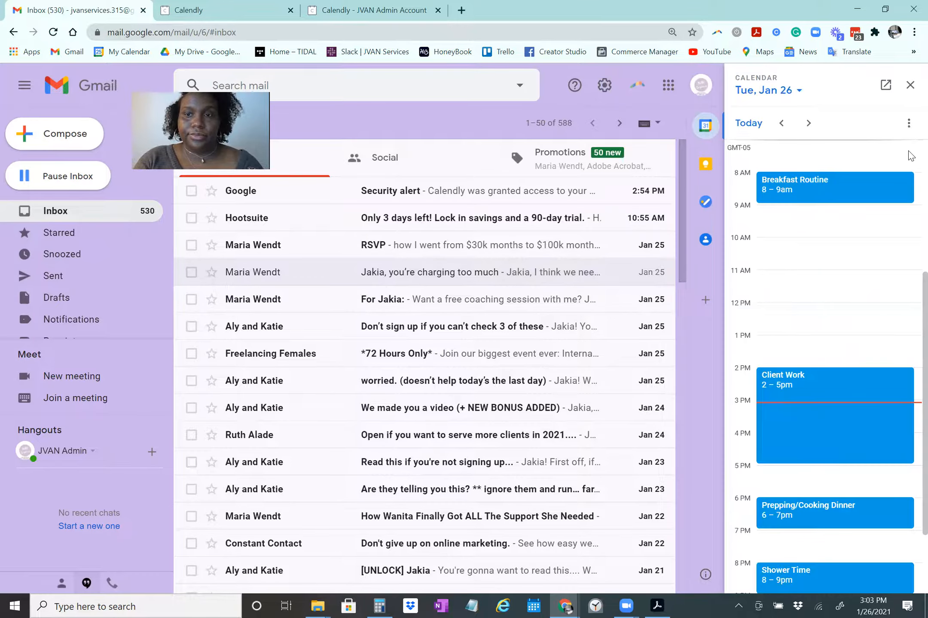
click(887, 87)
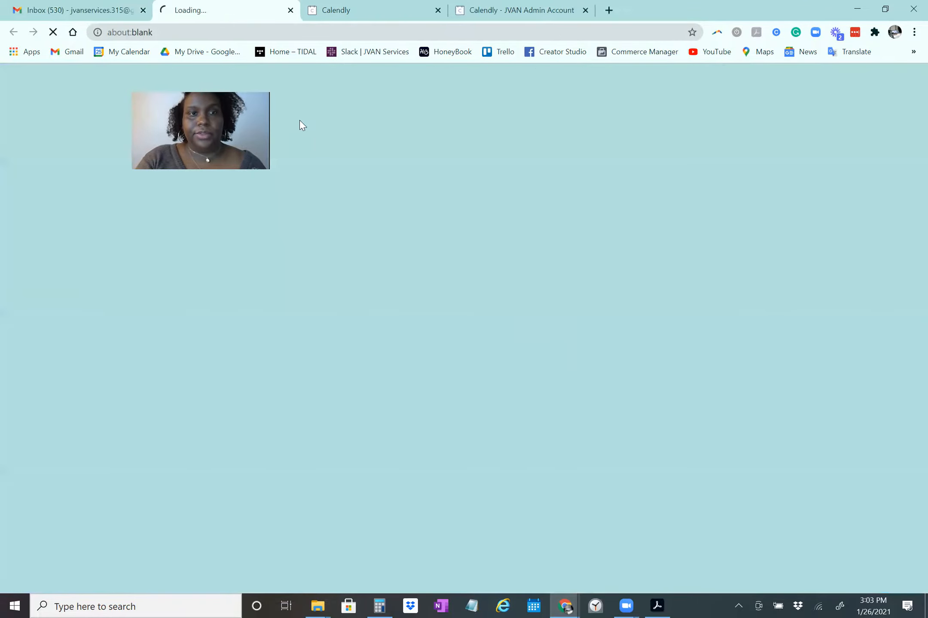
drag(613, 131, 632, 133)
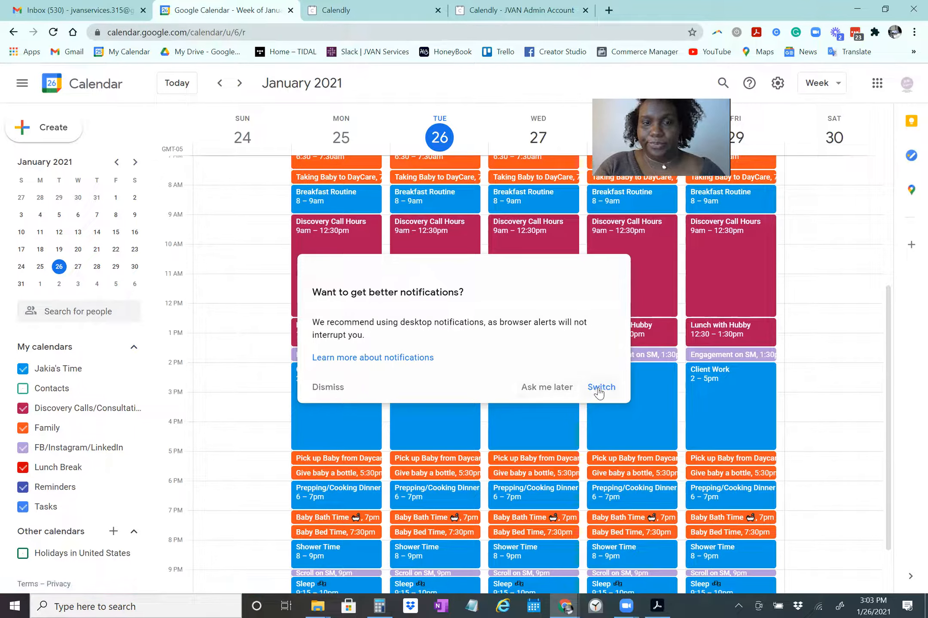
click(560, 388)
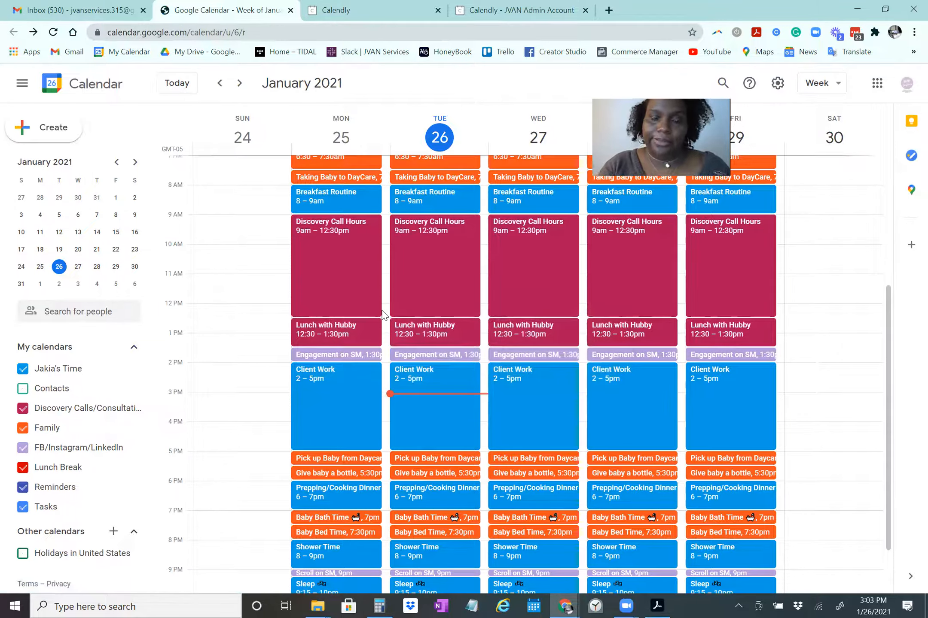
scroll(383, 314, down, 2)
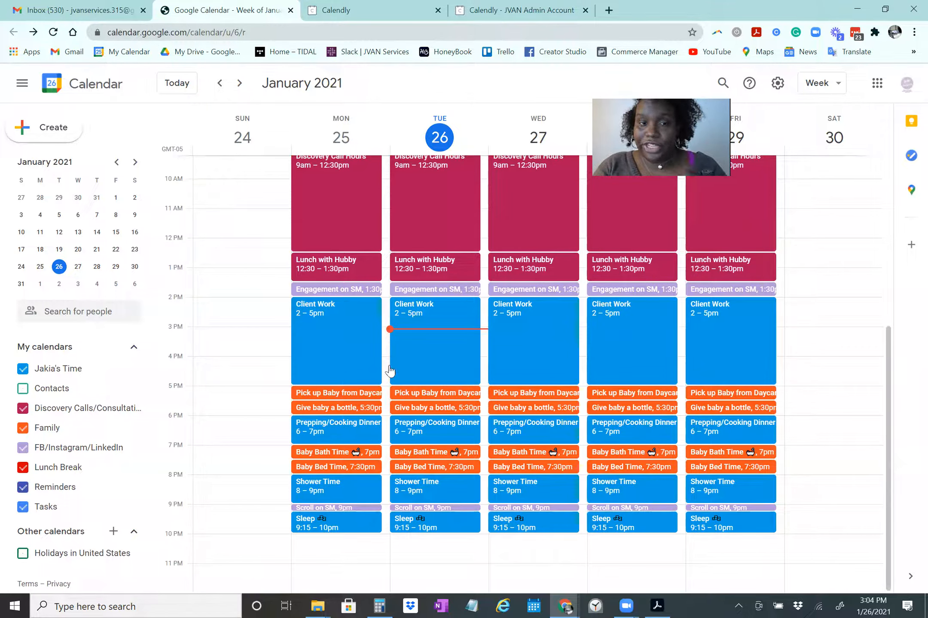
- Create a new Google calendar named Client Work and return to the weekly view
click(113, 532)
click(177, 504)
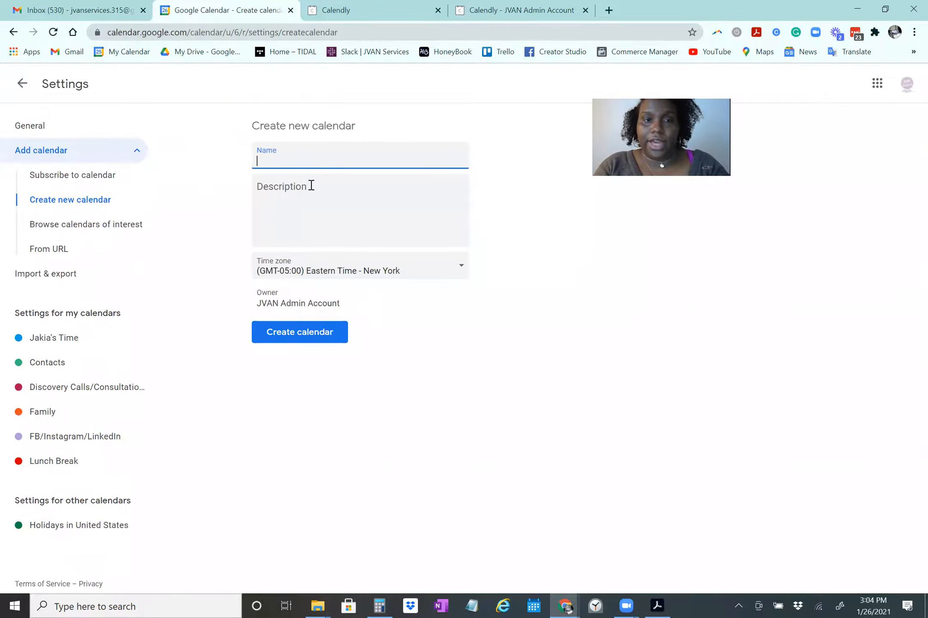
text(Client Work)
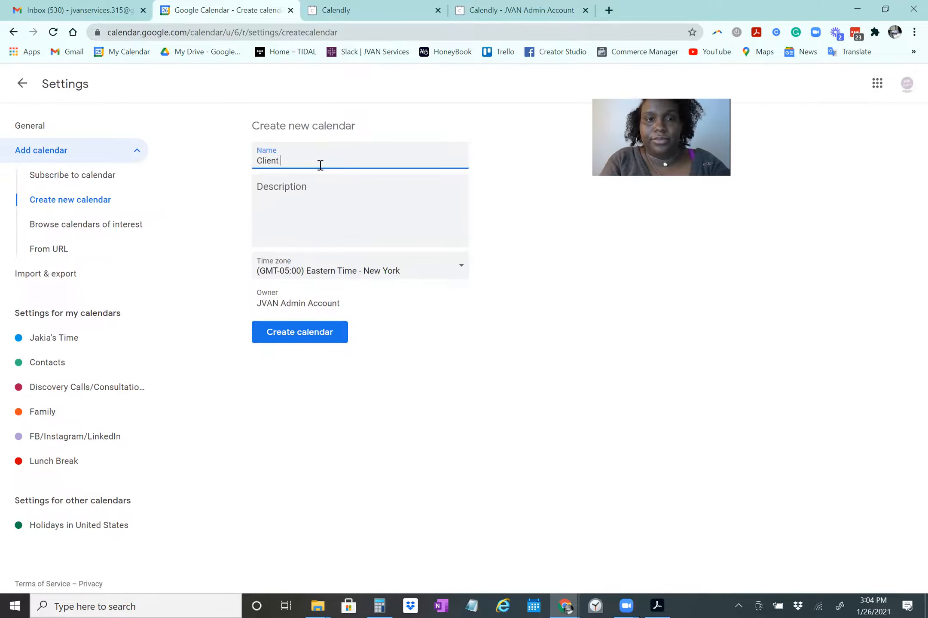
click(303, 337)
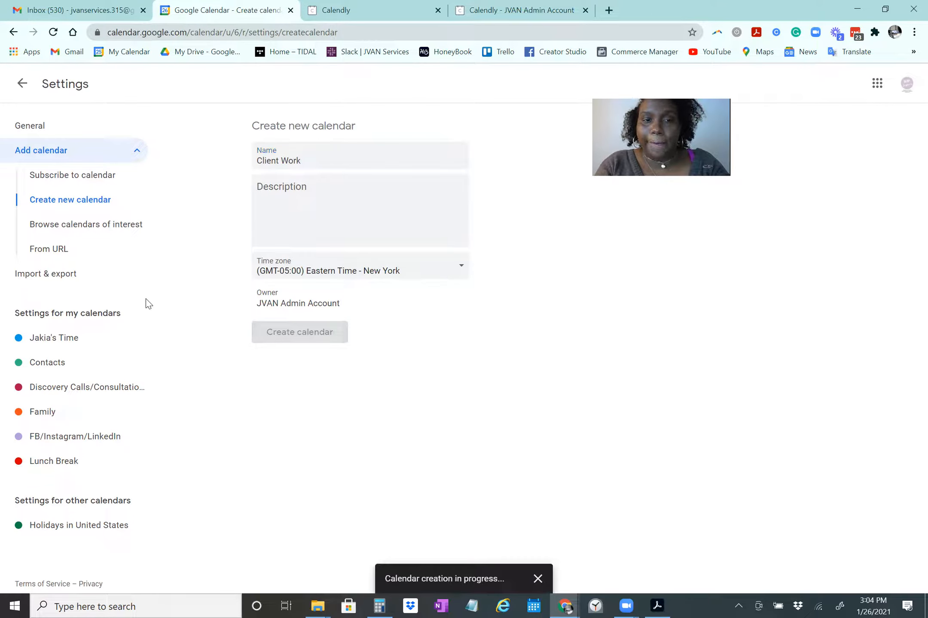
click(23, 82)
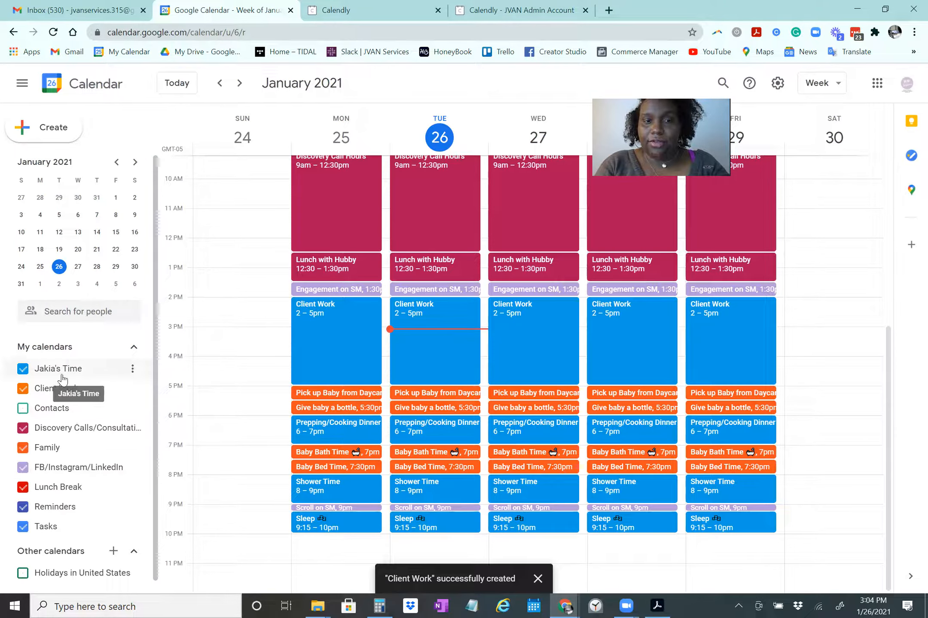
- Assign the recurring weekday Client Work event to the Client Work calendar and save the change
click(412, 344)
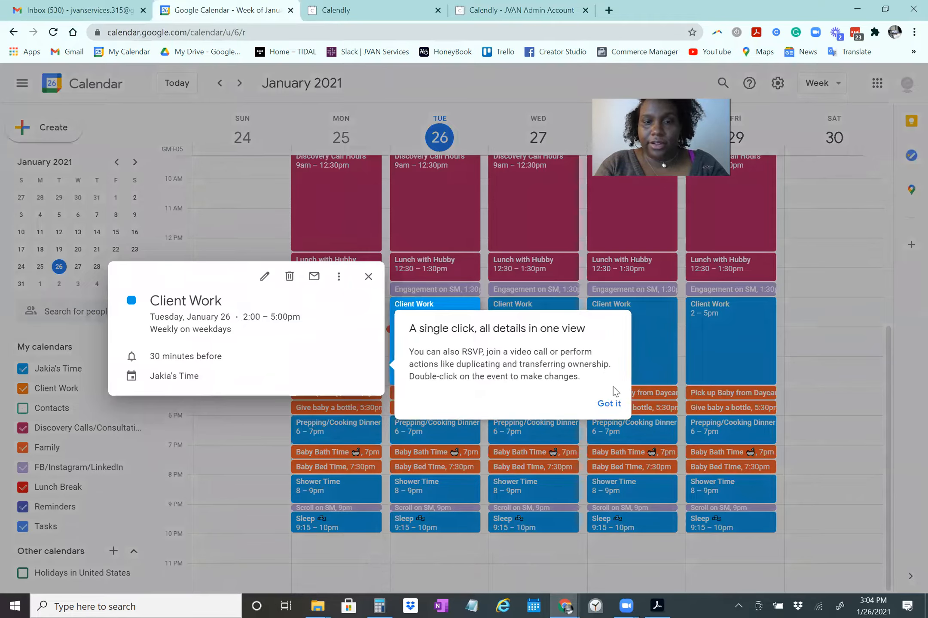
click(612, 405)
click(265, 276)
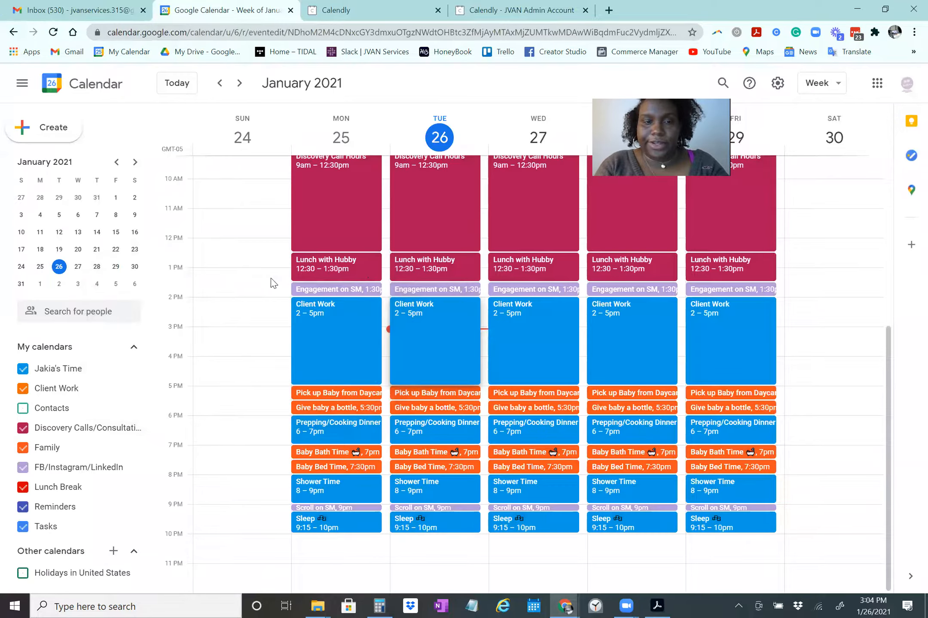
click(95, 364)
click(68, 385)
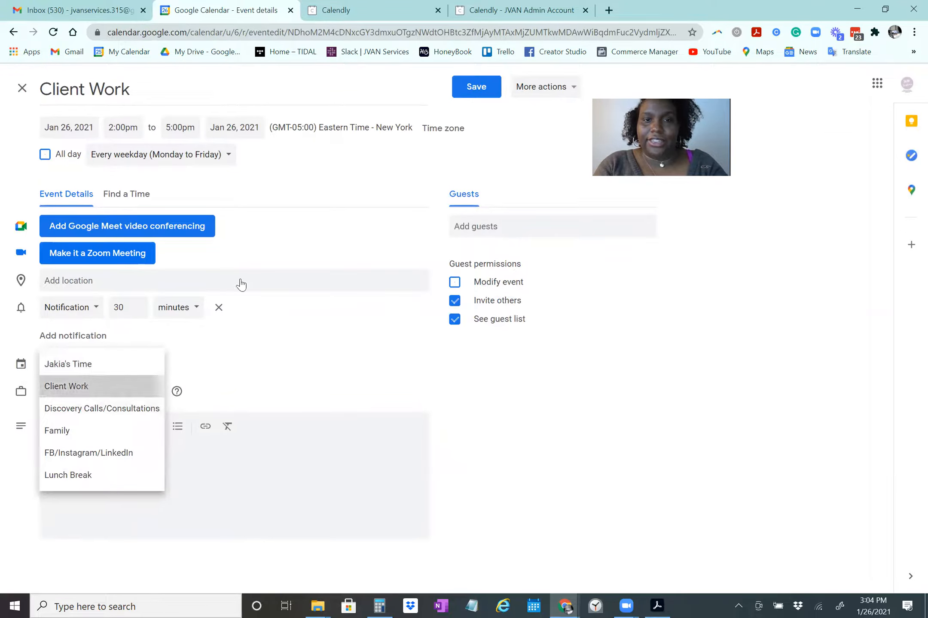
click(499, 87)
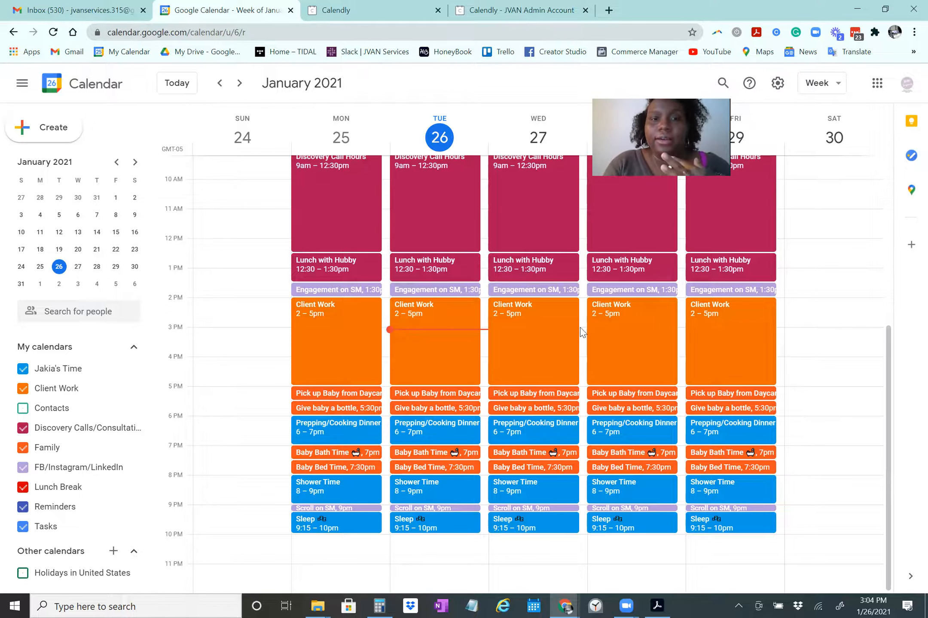
- Switch to the Discovery Call booking page, reload it and view the times offered on Tuesday, February 2
scroll(364, 326, up, 3)
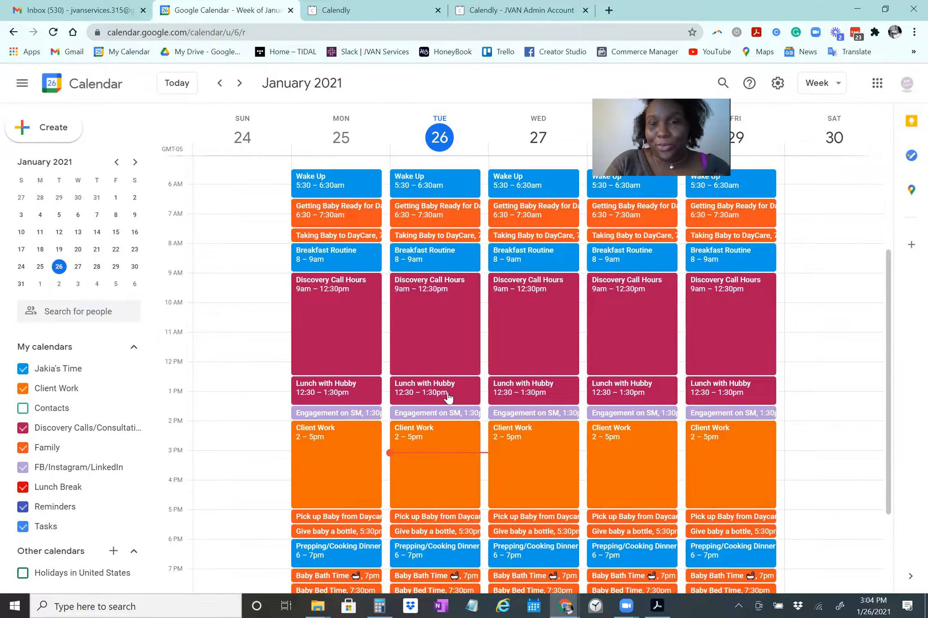
scroll(449, 400, down, 3)
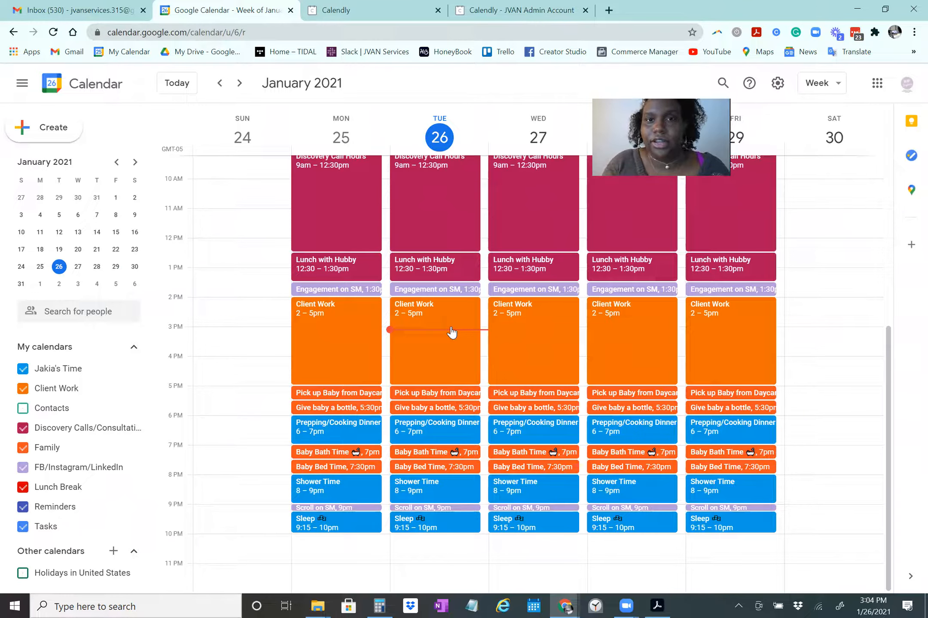
click(494, 11)
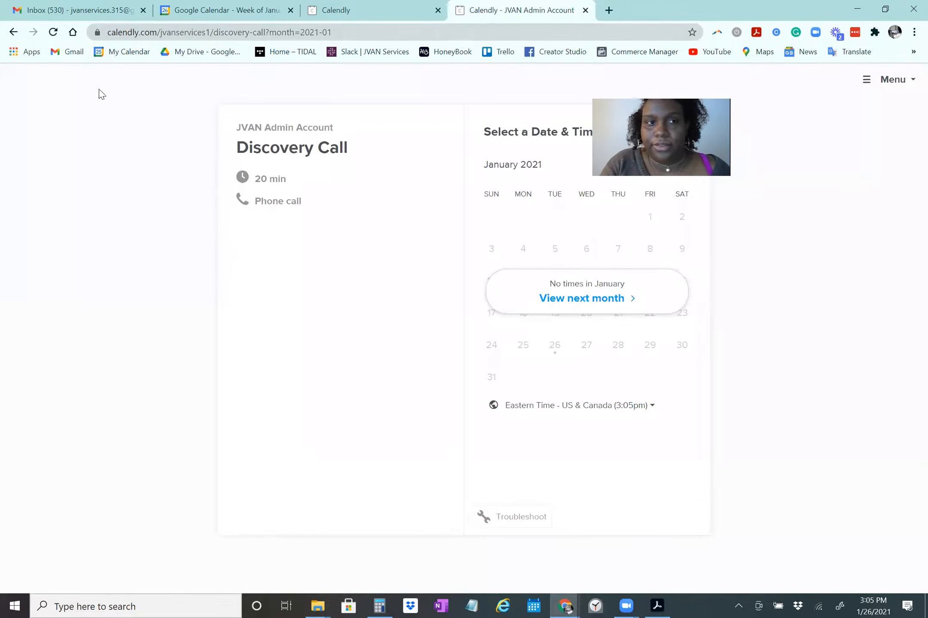
click(53, 33)
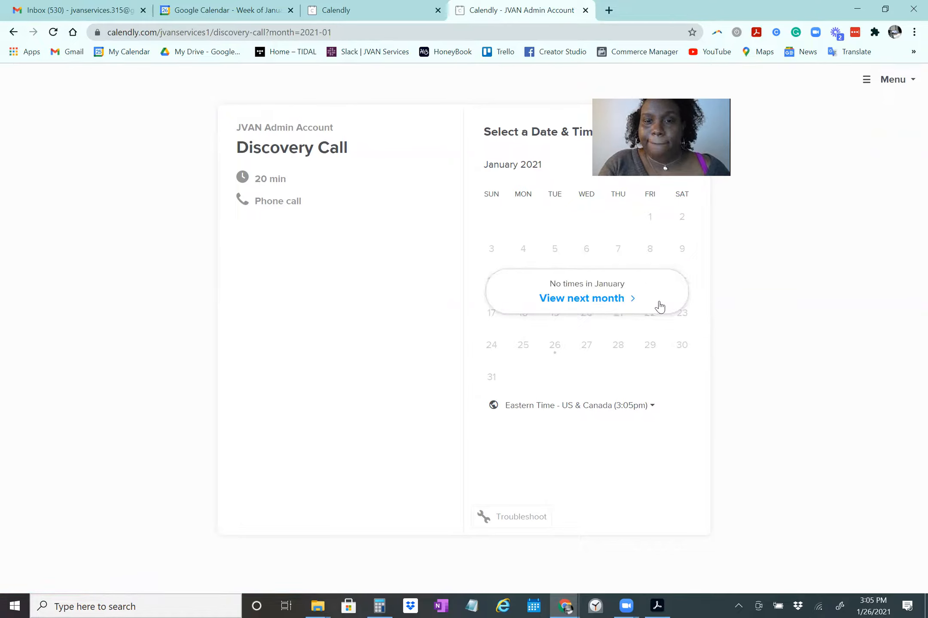
click(629, 299)
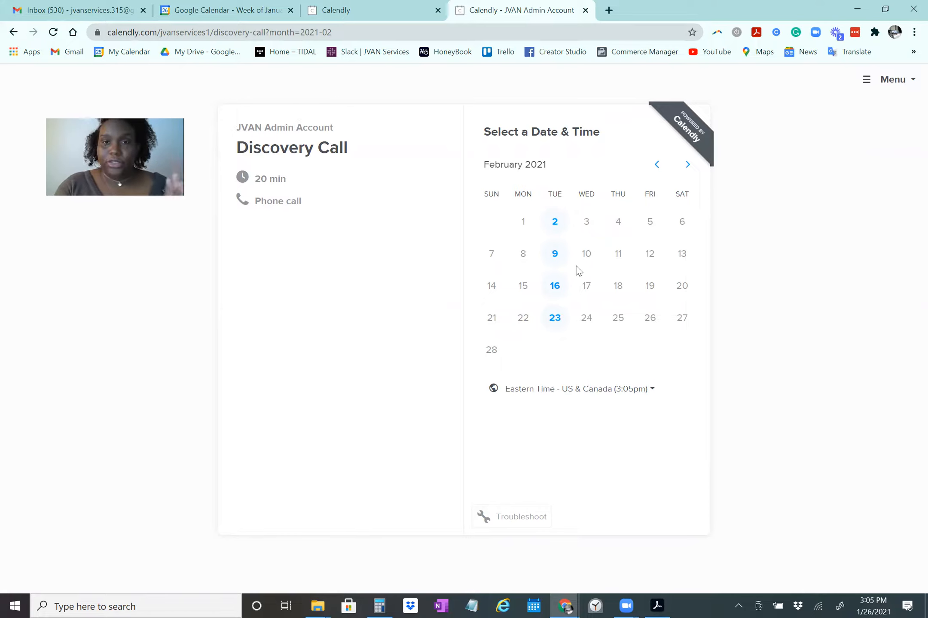
click(556, 225)
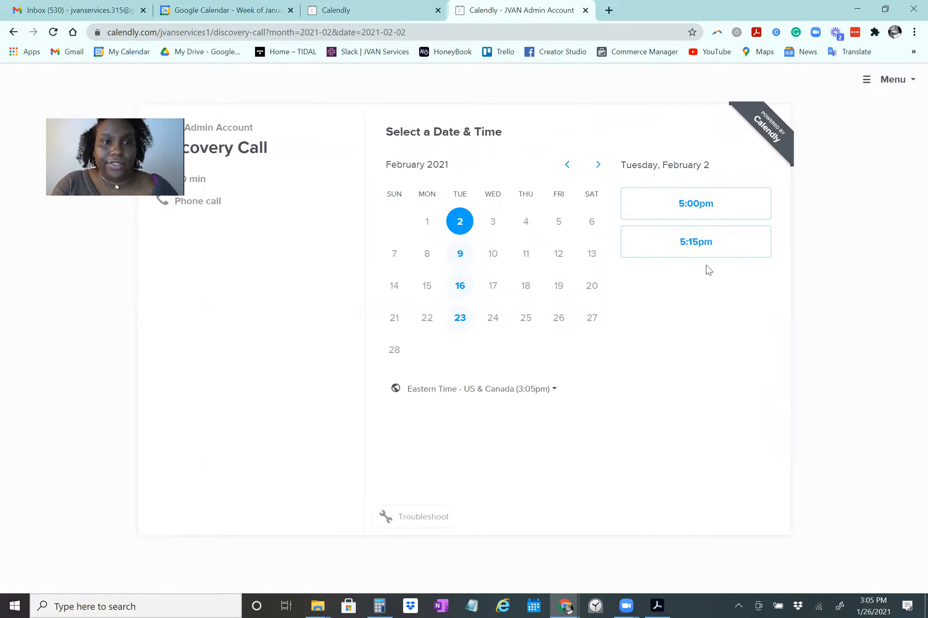
- Switch to Google Calendar and check the details of Tuesday's Client Work event against the offered booking times
click(384, 11)
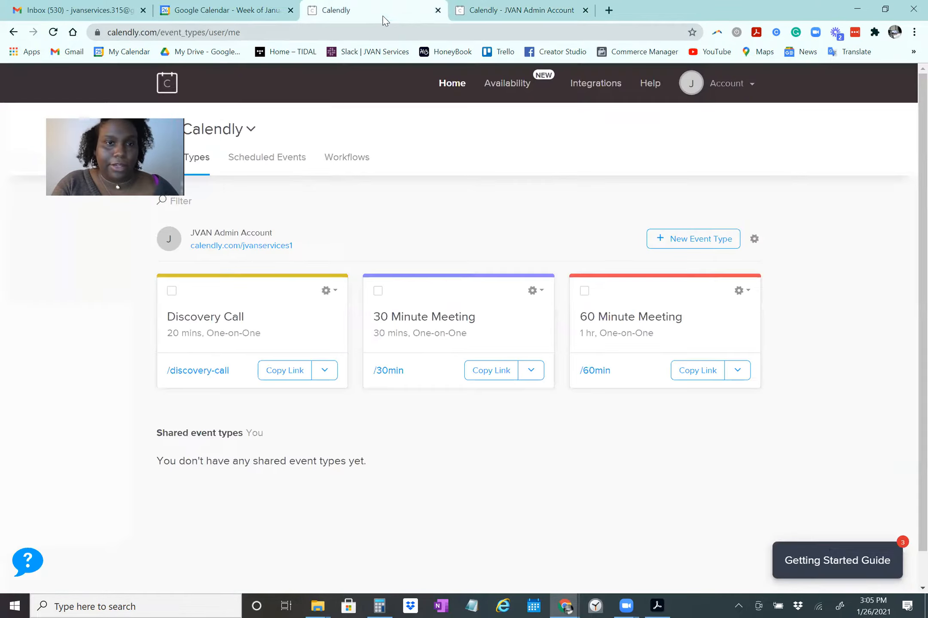
click(194, 16)
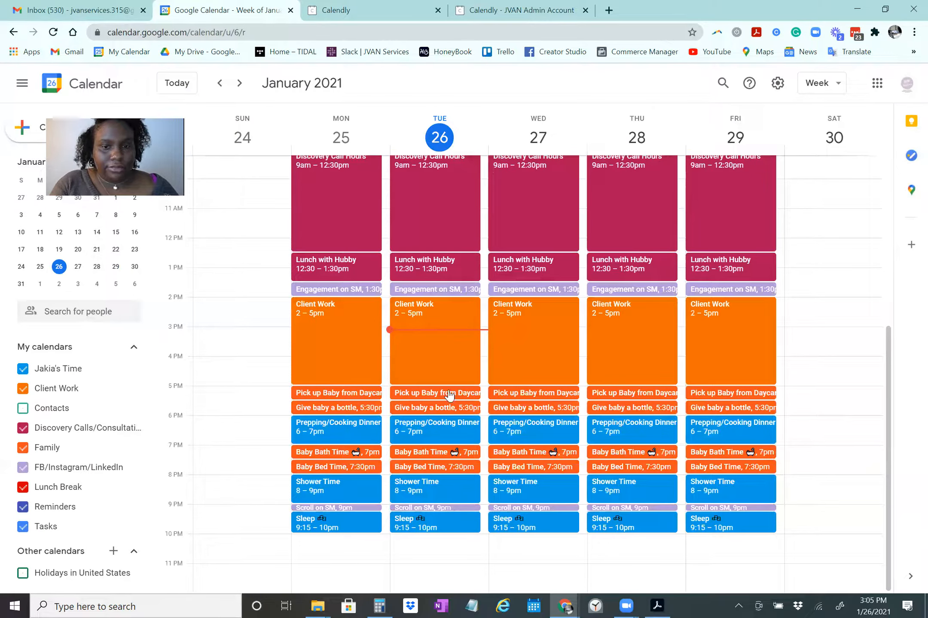
click(447, 365)
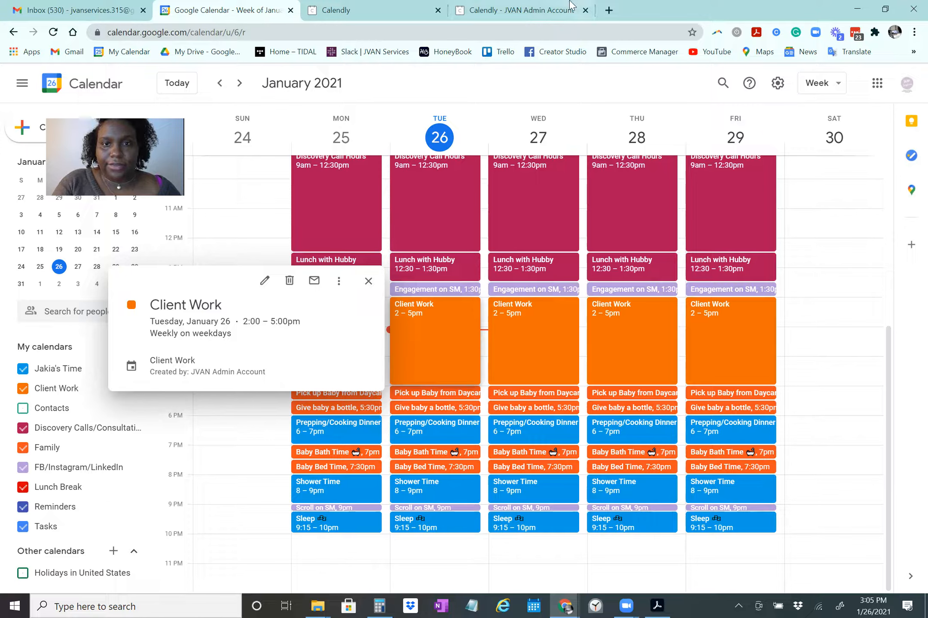
- Return to the Discovery Call booking page and compare the times offered on February 9, 16, 23 and 2
click(554, 17)
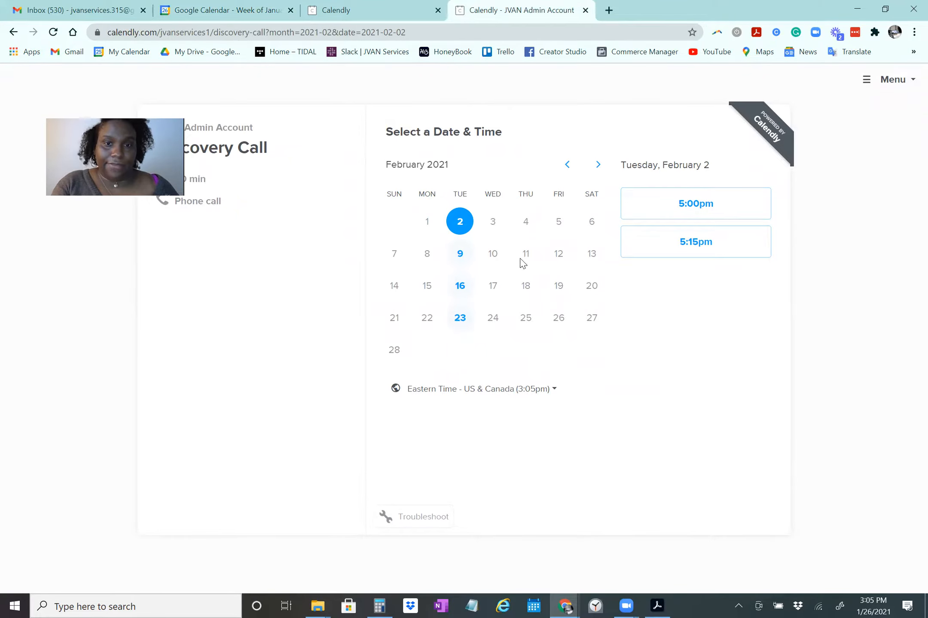
click(460, 253)
click(460, 285)
click(460, 318)
click(464, 285)
click(461, 254)
click(460, 223)
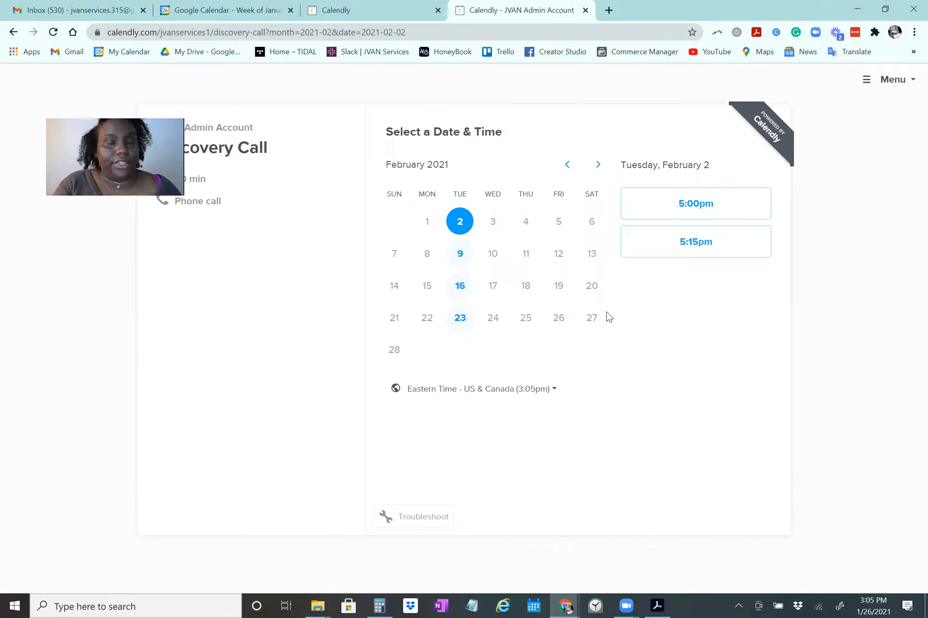